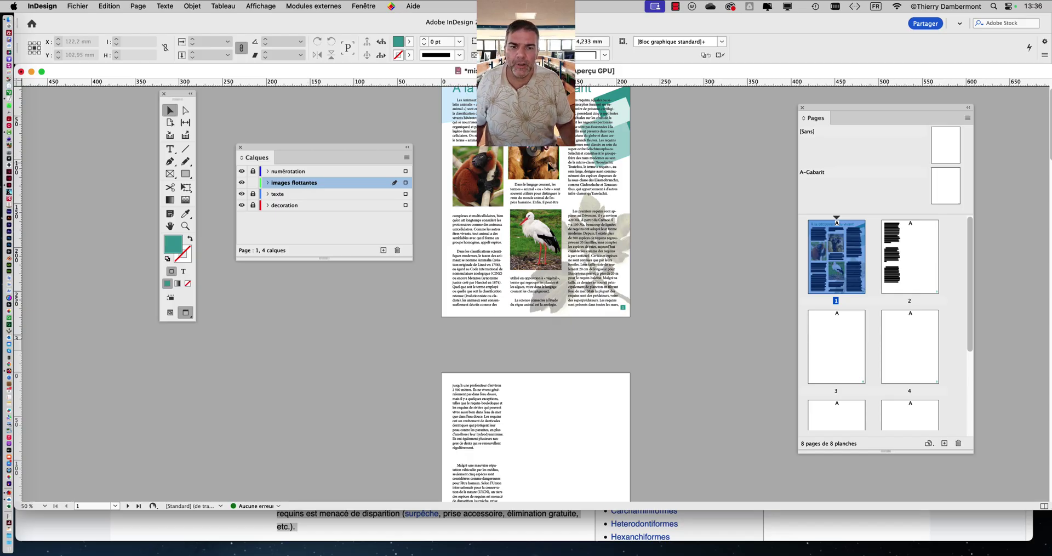
Reposition the stork image in the middle column below the baboon photo and move the Pages panel away from the page
key("super+equal")
scroll(589, 290, "up", 3)
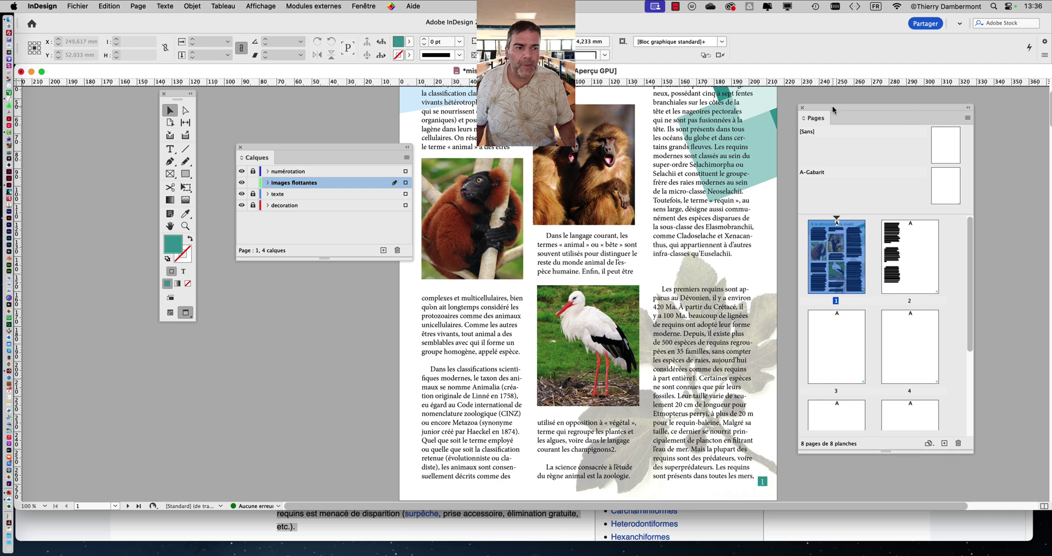
left_click_drag(724, 289, 725, 291)
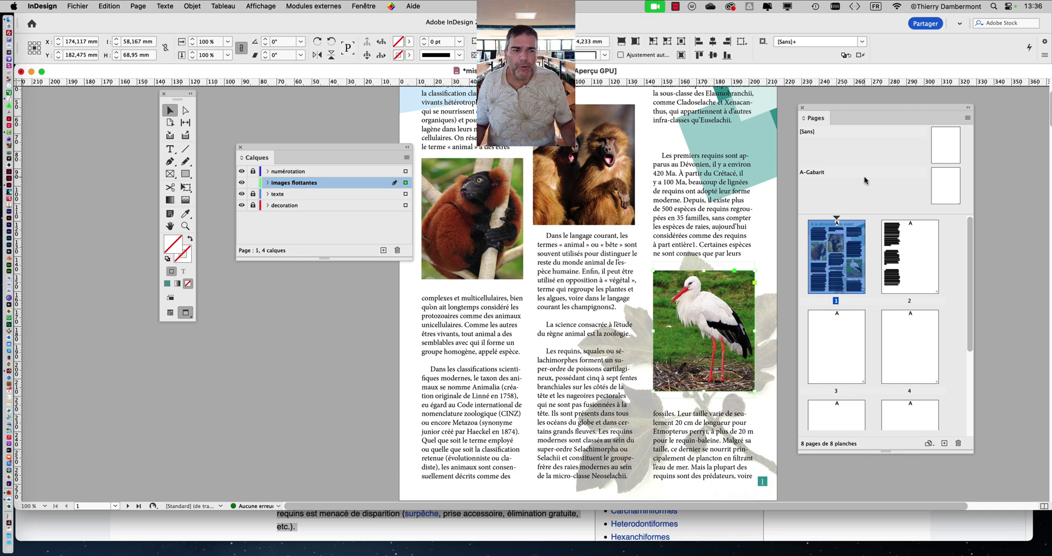
left_click_drag(837, 115, 915, 126)
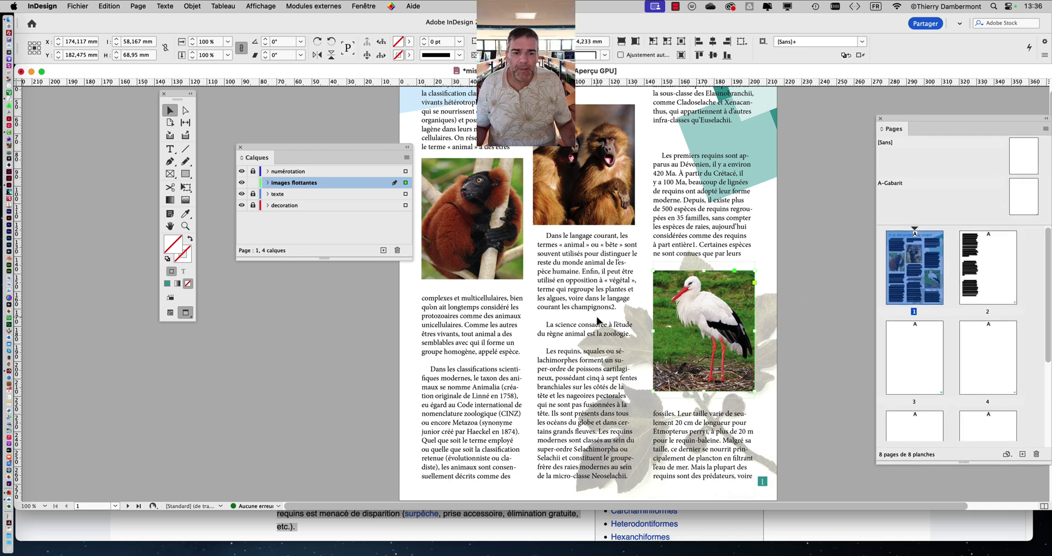
left_click_drag(699, 305, 575, 323)
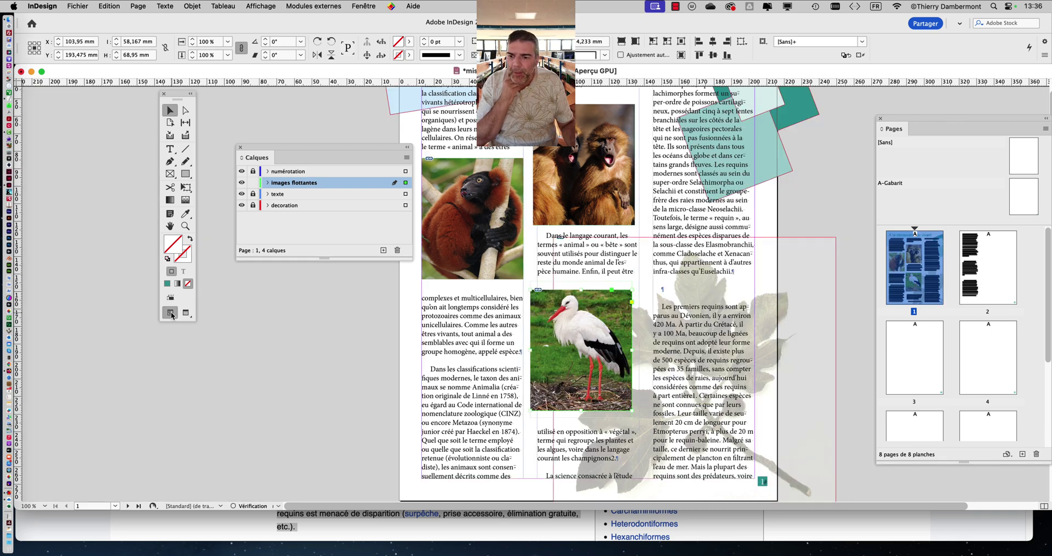
Show frame edges in Normal view and enlarge the stork image's frame to about 160 × 98 mm across the right column
left_click(169, 312)
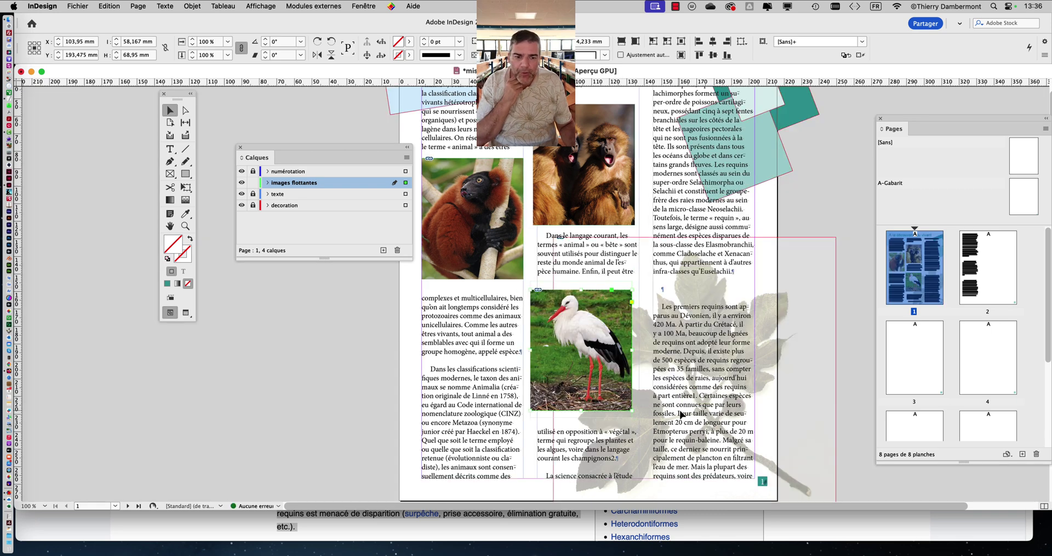
left_click_drag(633, 411, 811, 461)
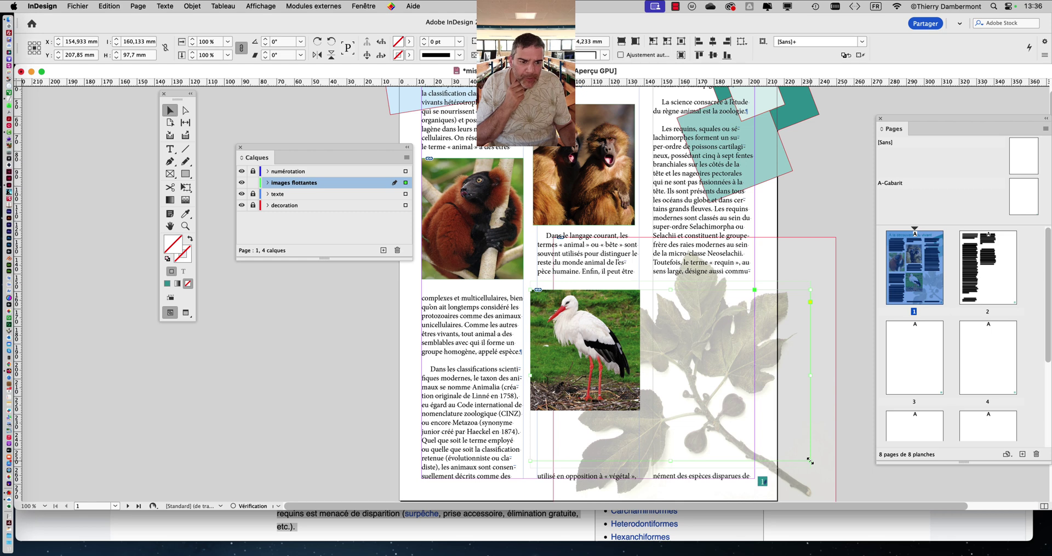
Make sure the Layers panel is shown and set the images flottantes layer's colour to Magenta
left_click(368, 5)
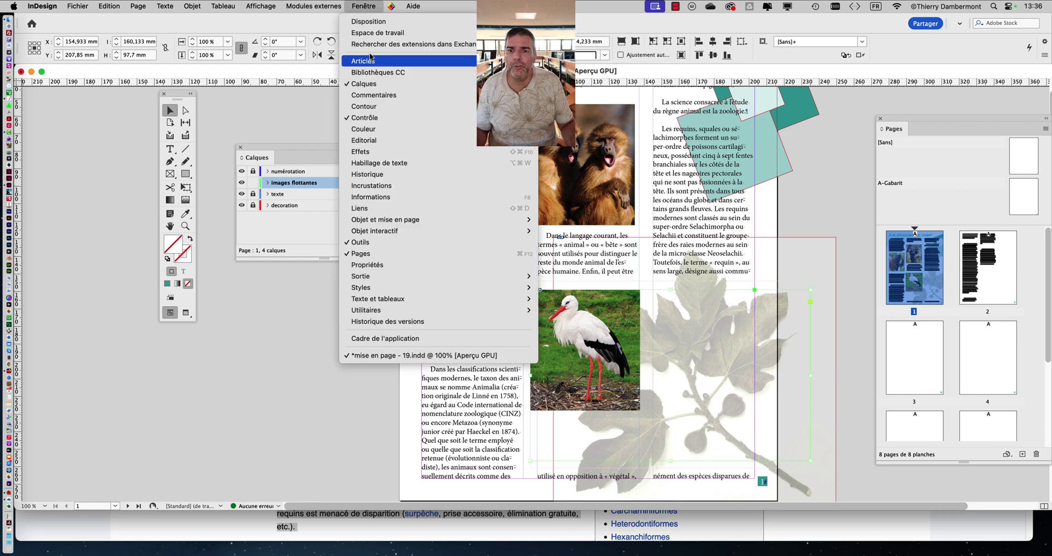
left_click(378, 87)
left_click(363, 6)
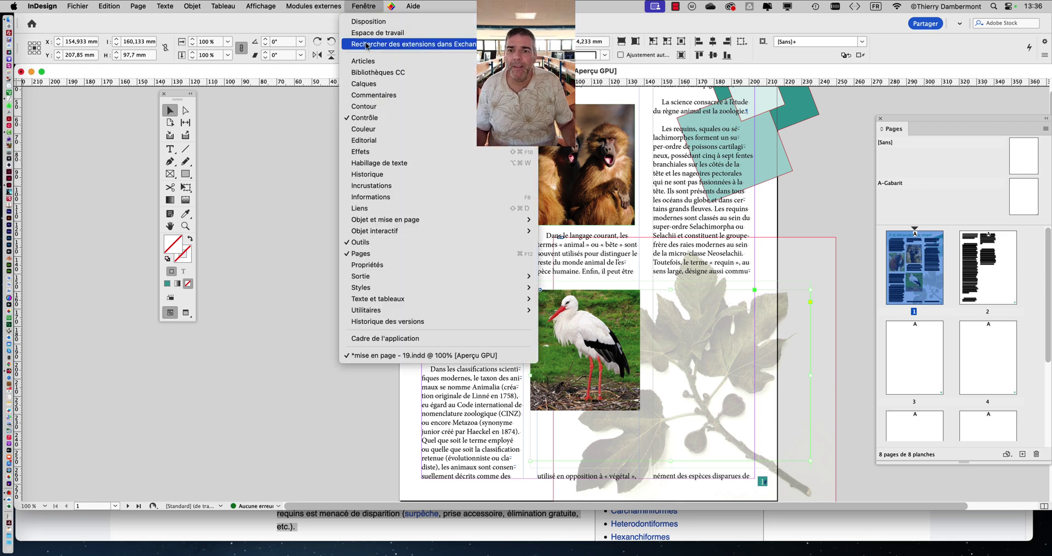
left_click(377, 88)
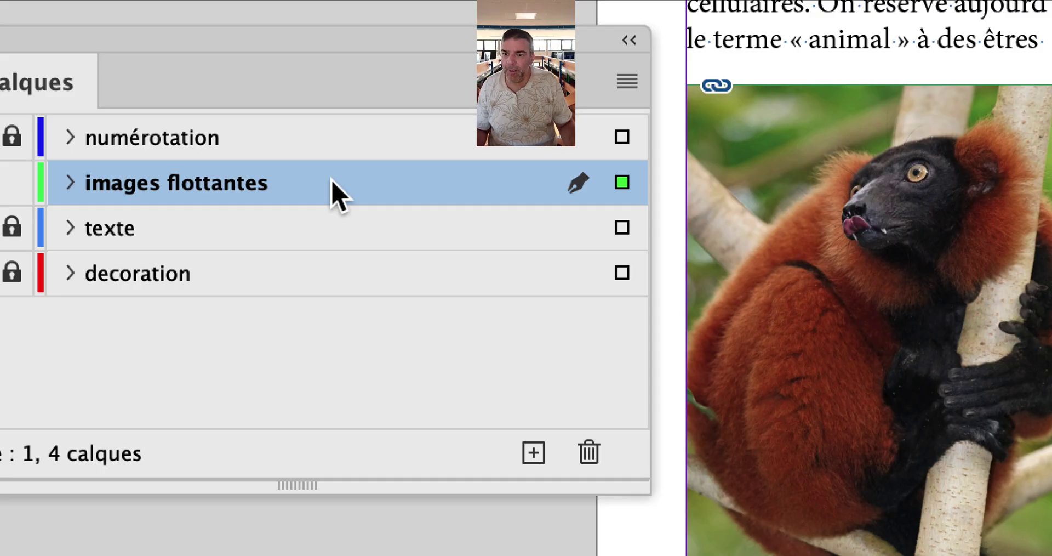
double_click(335, 187)
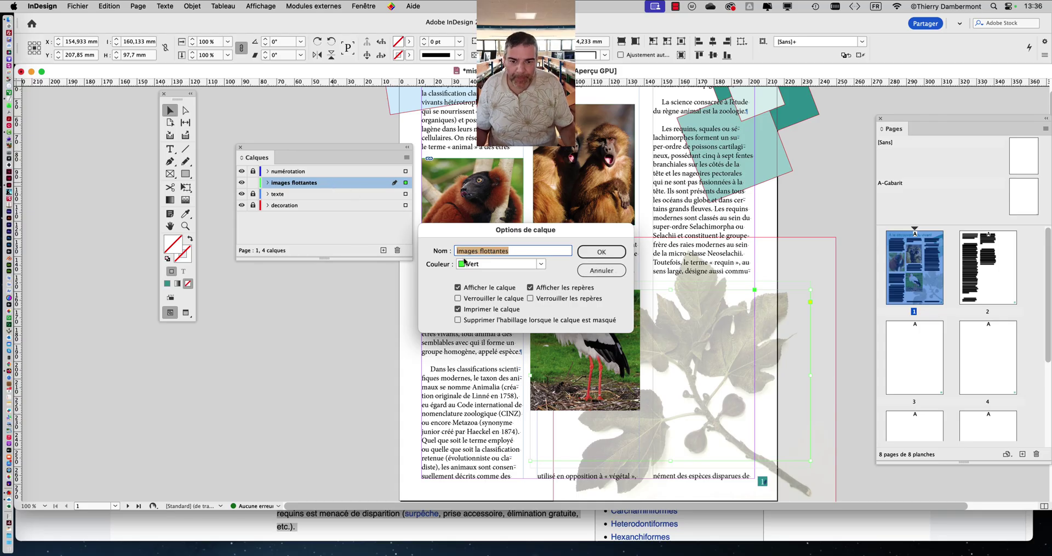
left_click(464, 262)
left_click(502, 332)
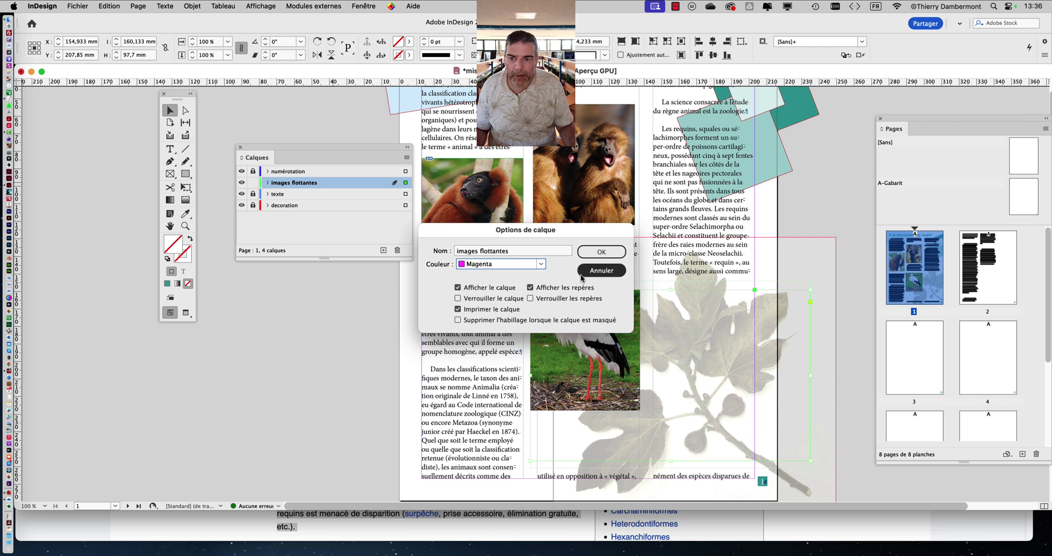
left_click(602, 252)
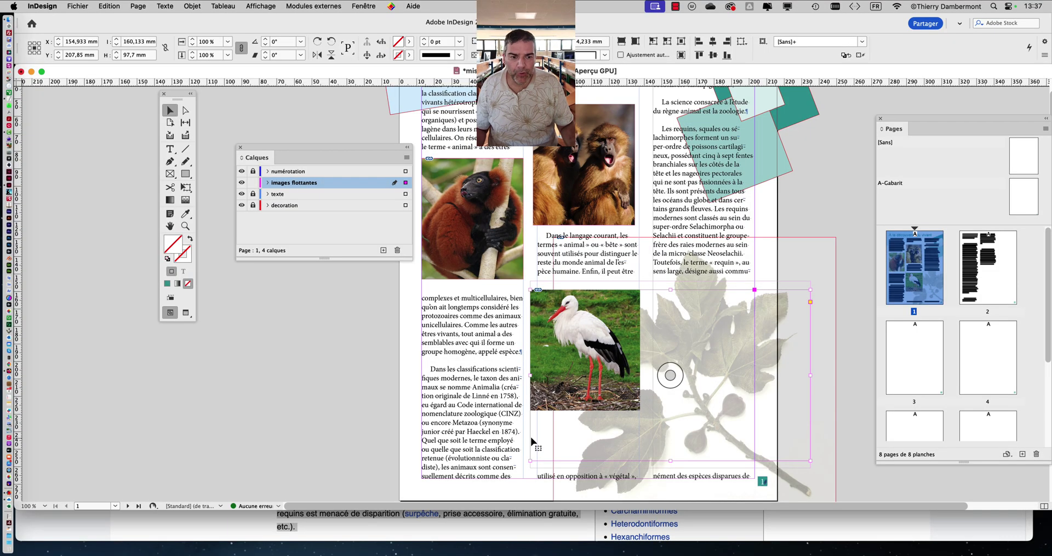
Fill the enlarged frame proportionally with the stork image
left_click(192, 6)
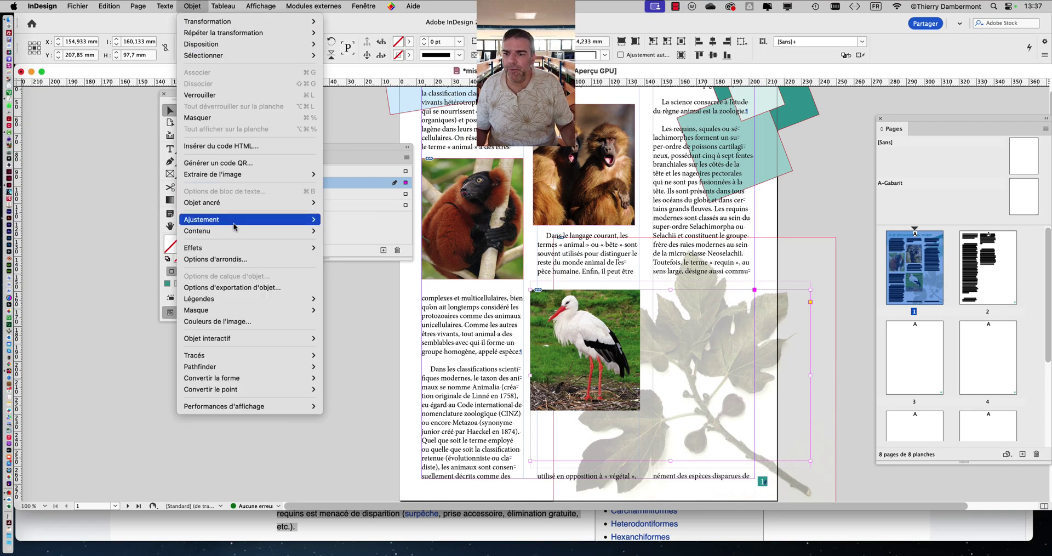
mouse_move(235, 222)
left_click(338, 219)
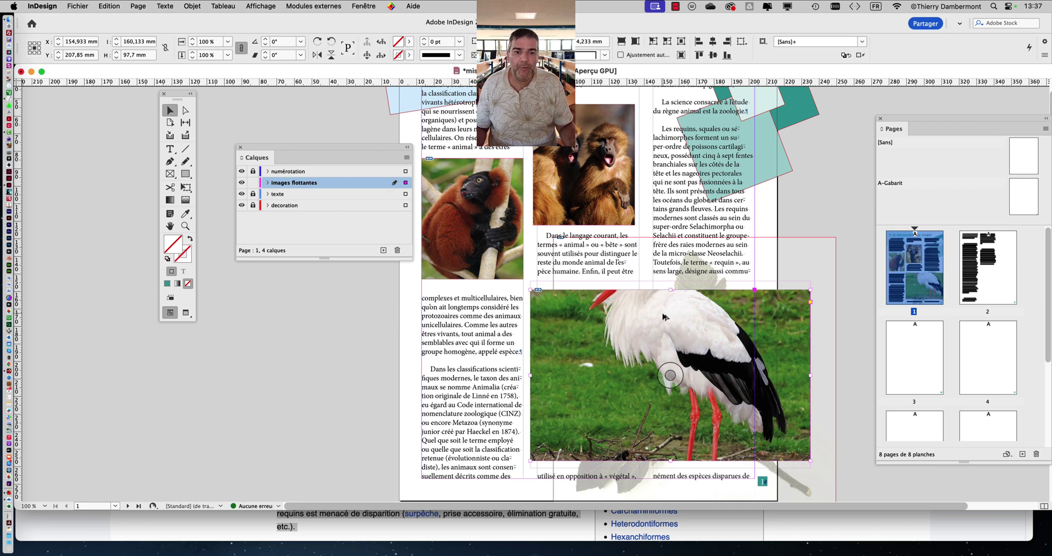
Switch to Preview mode with nothing selected and move the Layers panel off the page
key("super+minus")
left_click(184, 313)
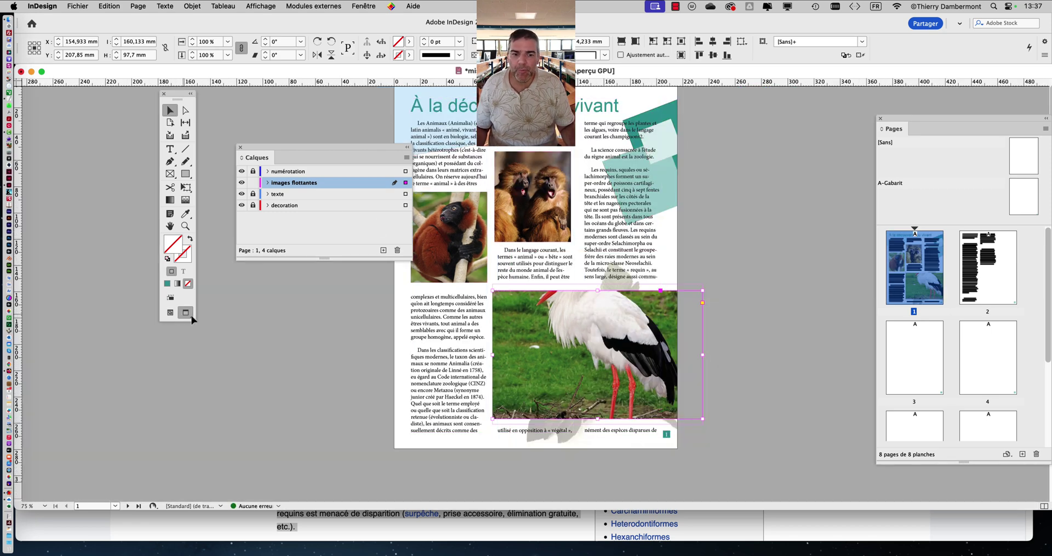
left_click(743, 271)
left_click_drag(352, 146, 242, 351)
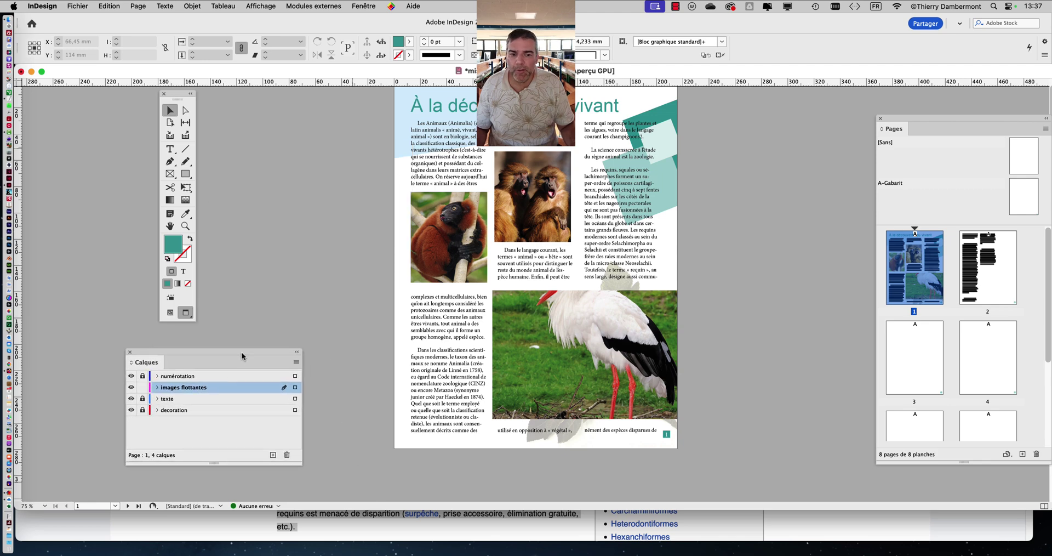
Adjust the top edge of the stork image's frame to make the frame about 96 mm high
scroll(721, 333, "down", 2)
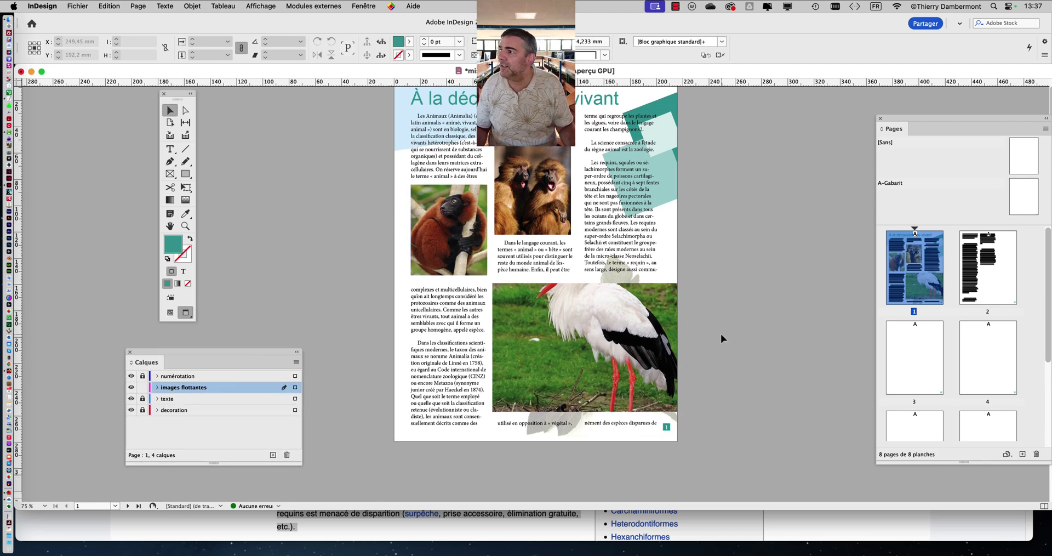
scroll(721, 333, "down", 4)
left_click(598, 278)
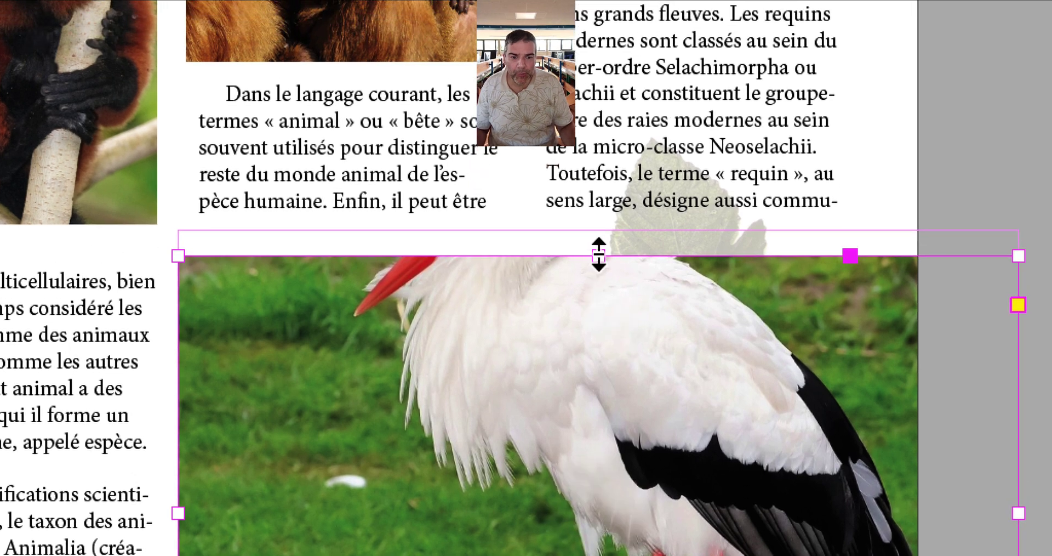
left_click_drag(598, 255, 603, 124)
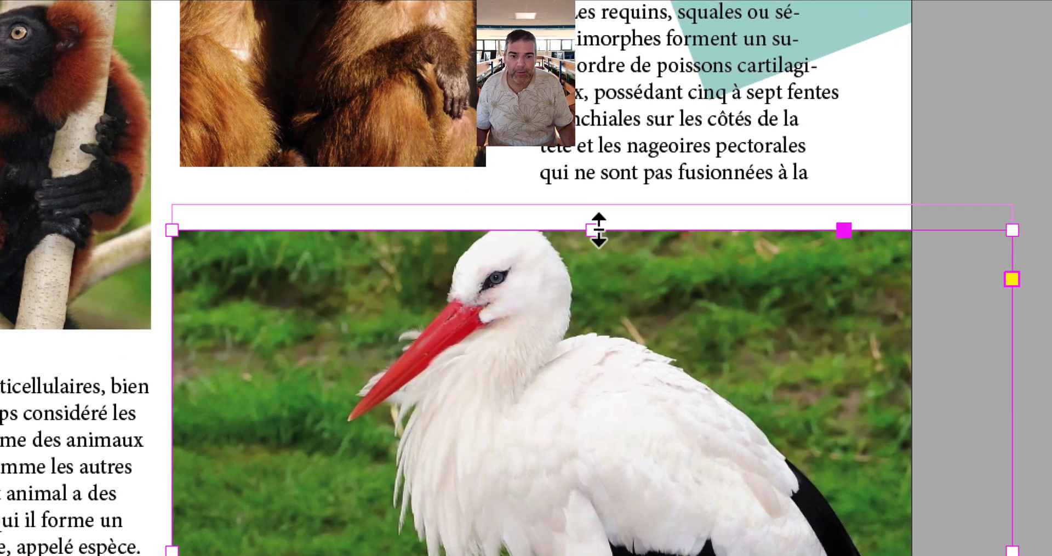
left_click_drag(598, 231, 592, 265)
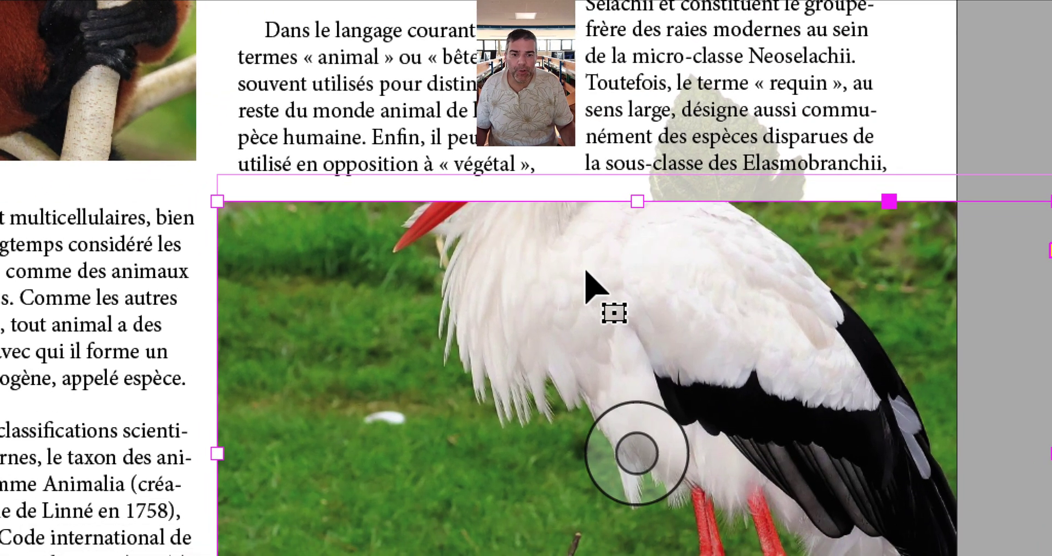
Shift the stork picture down inside its frame so that the bird's head is included
double_click(585, 270)
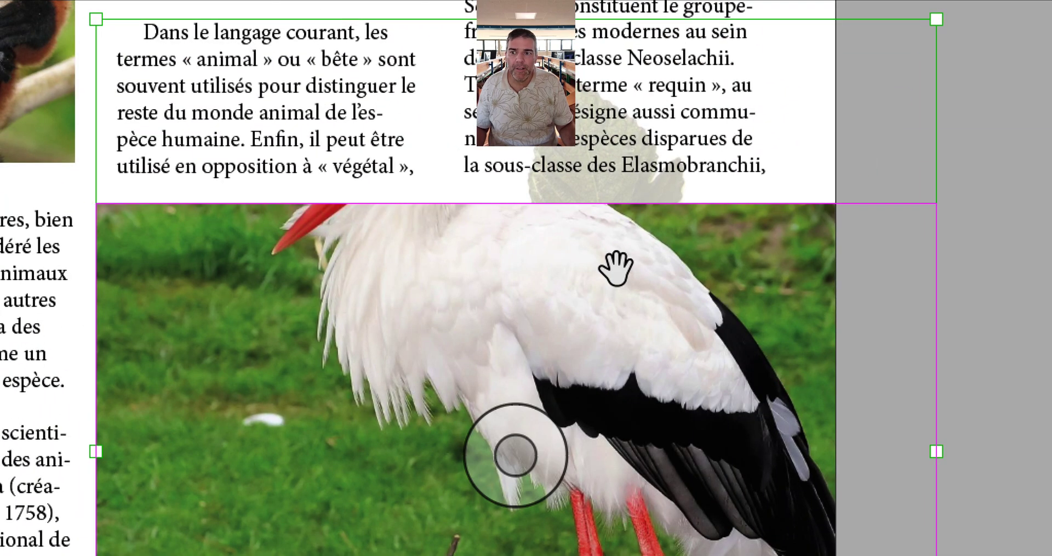
left_click_drag(617, 268, 618, 373)
left_click_drag(618, 293, 615, 298)
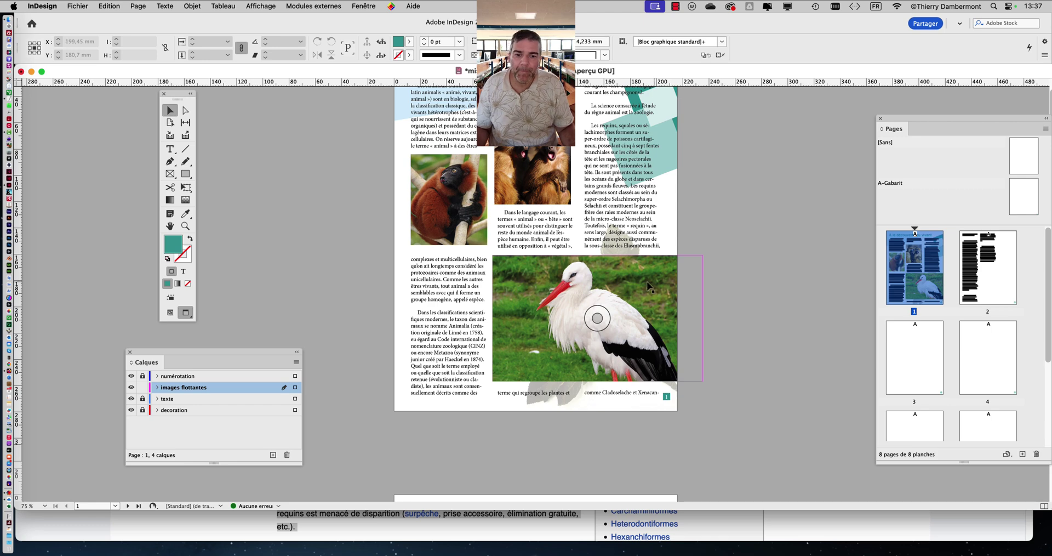
key("super+minus")
key("super+equal")
key("super+equal")
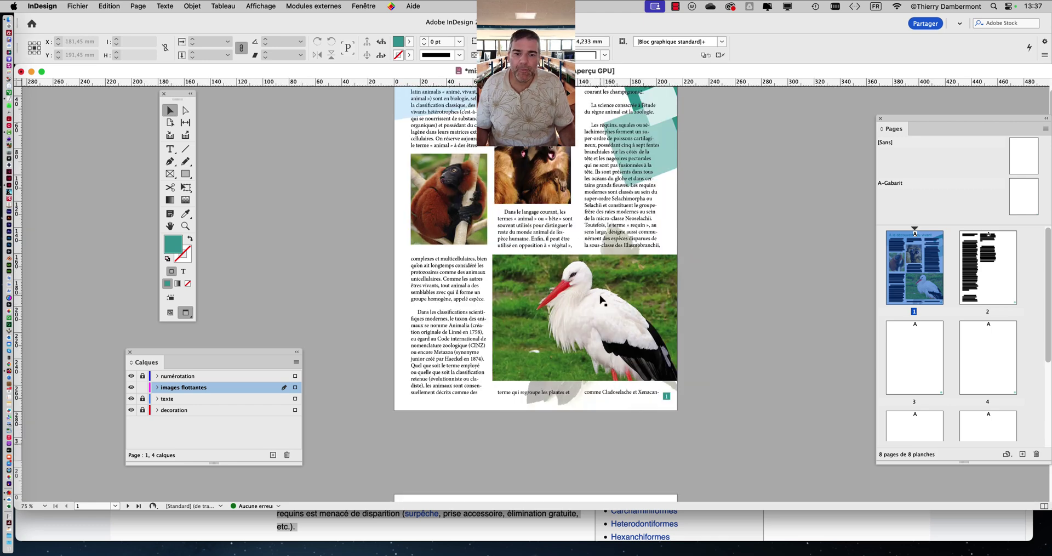
Undo the stork image's reframing, proportional fill and frame enlargement, as well as the layer colour change
left_click(672, 274)
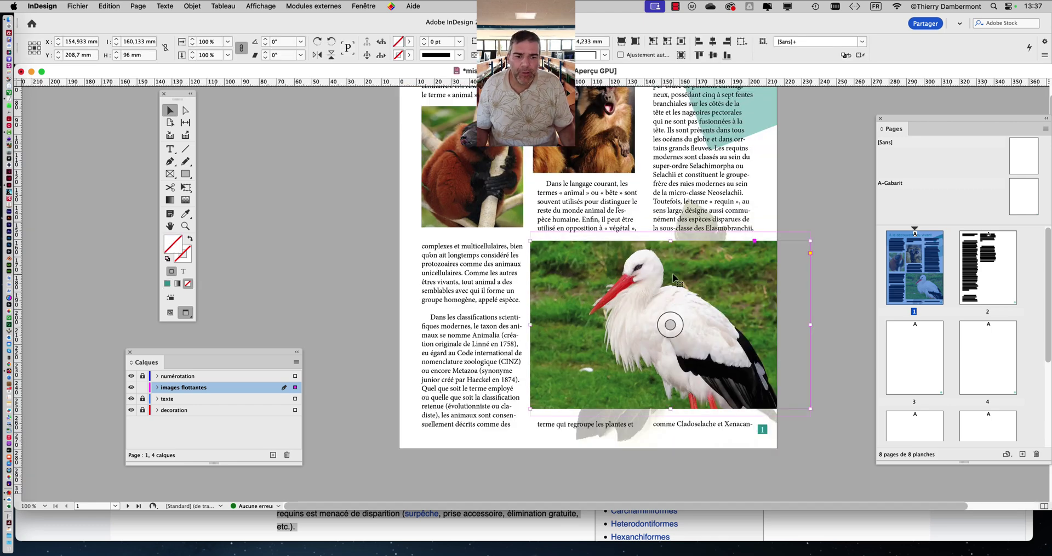
key("super+z")
key("super+z")
key("super+z")
key("super+z")
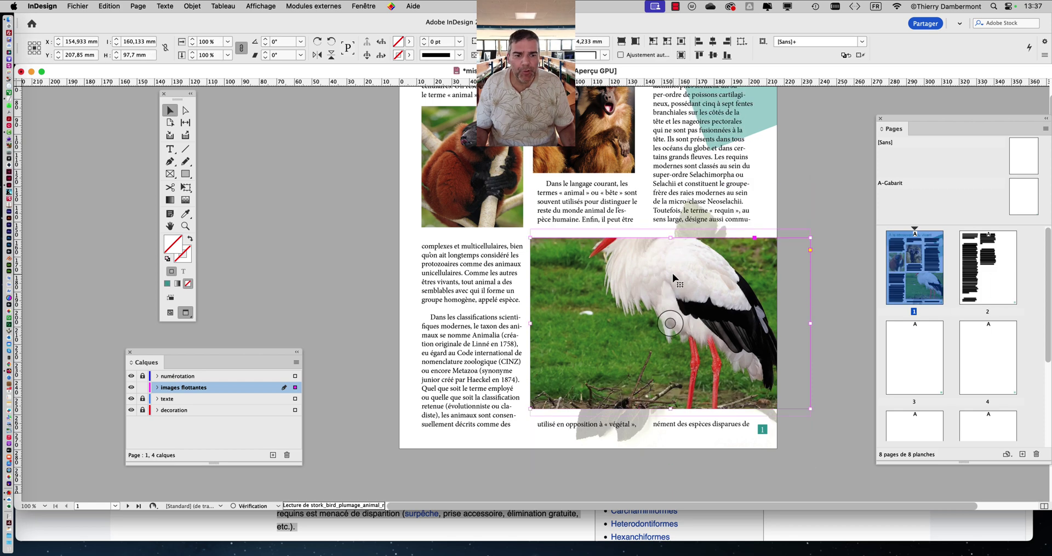
key("super+z")
key("super+z")
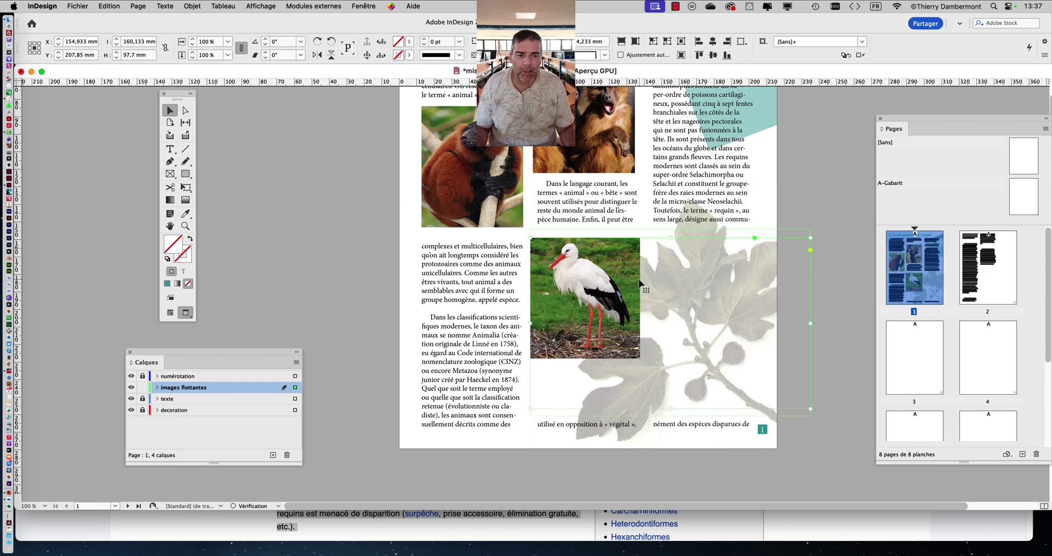
left_click(366, 265)
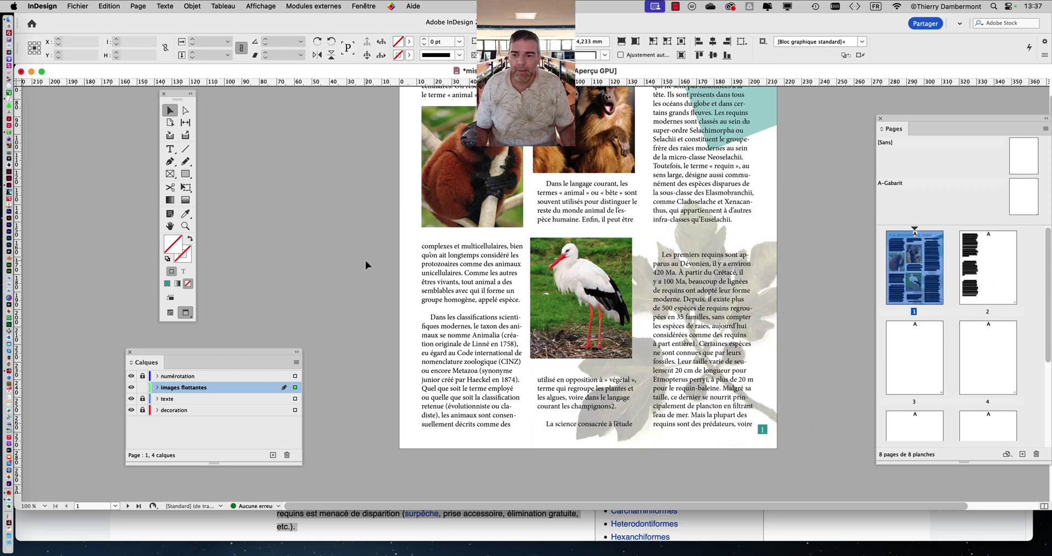
Set the colour of the images flottantes layer to Magenta
double_click(248, 391)
left_click(523, 262)
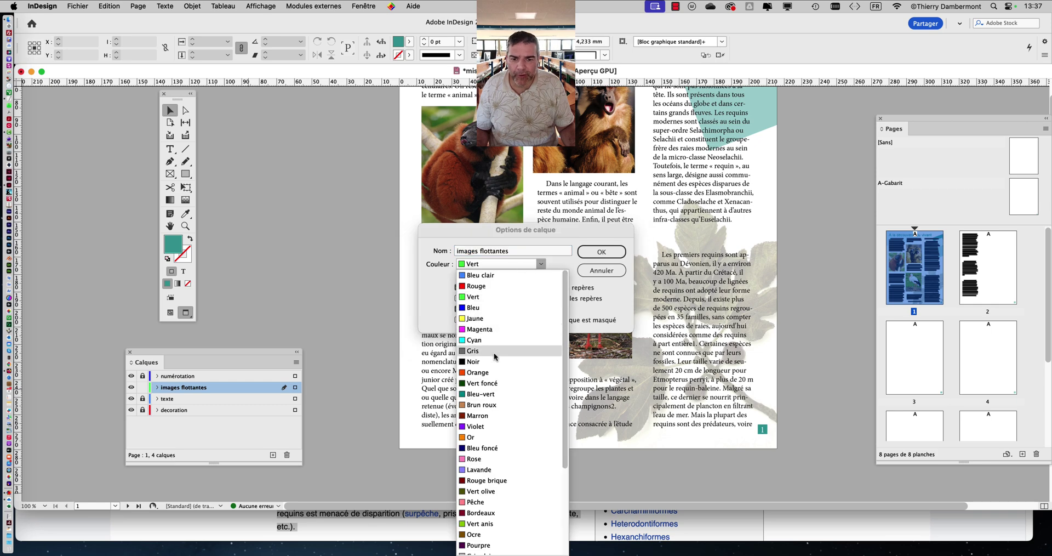
left_click(495, 334)
left_click(601, 252)
Nudge the stork image slightly upward and enlarge its frame in Normal view to about 150 × 84 mm across the right column
left_click(570, 256)
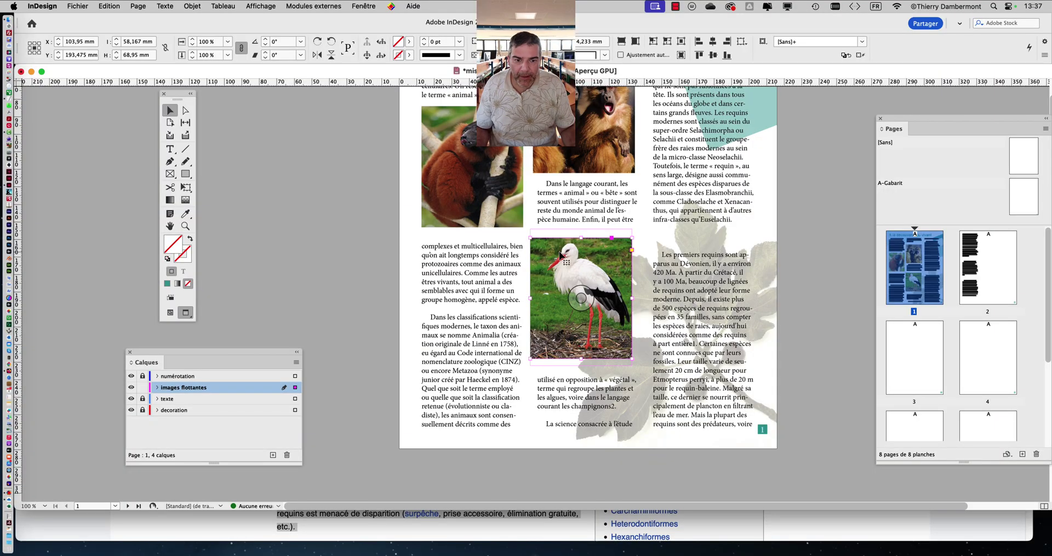
mouse_move(560, 255)
left_mouse_down()
mouse_move(581, 267)
mouse_move(568, 258)
left_mouse_up()
left_click(171, 313)
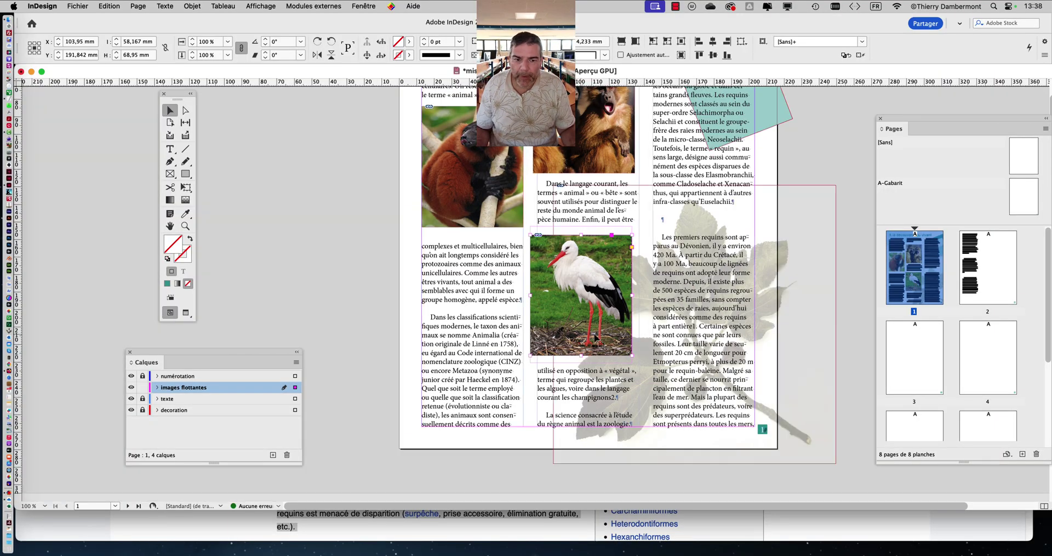
left_click_drag(634, 356, 810, 381)
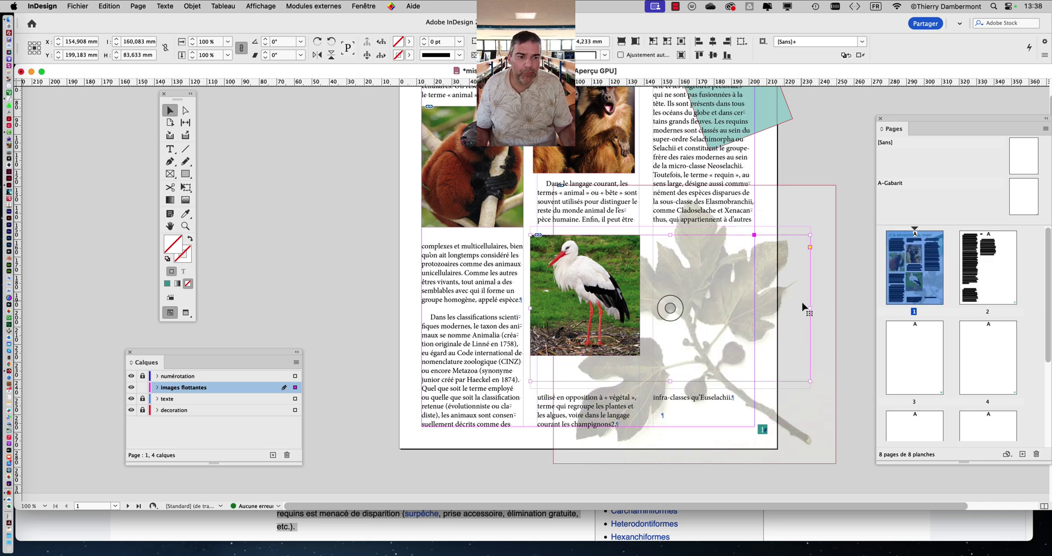
left_click_drag(810, 309, 795, 308)
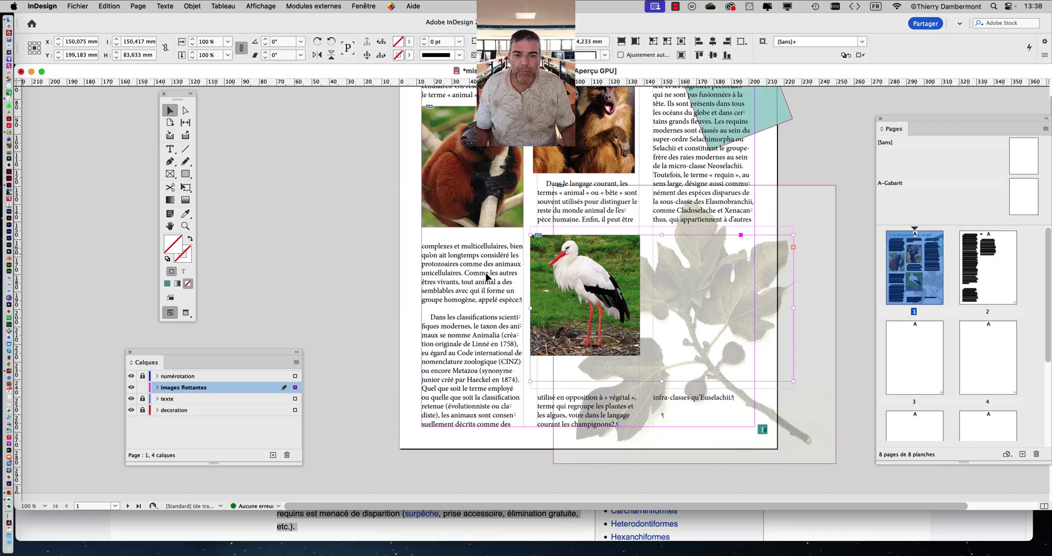
Fit the stork picture to its enlarged frame with proportional filling
left_click(193, 6)
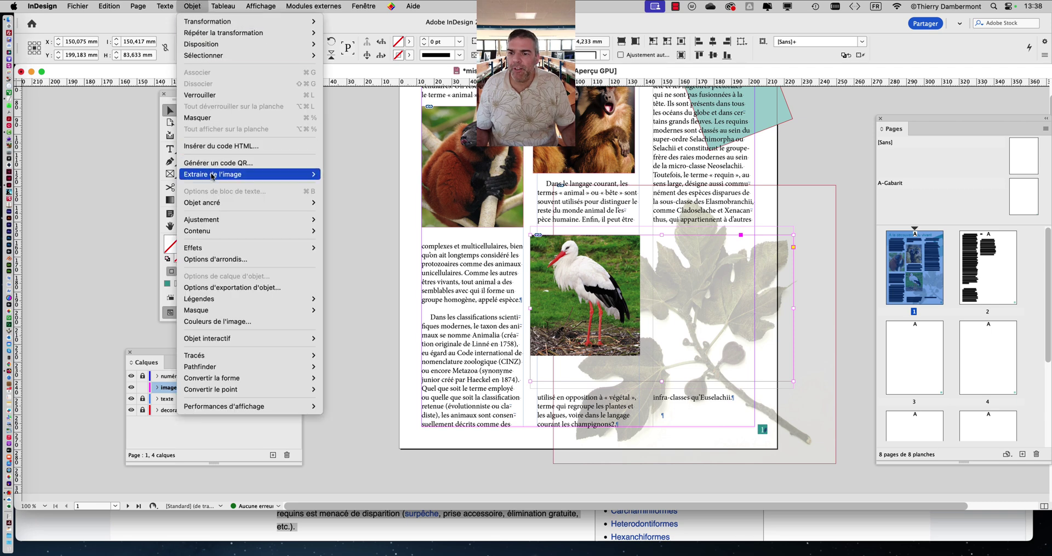
mouse_move(218, 221)
left_click(376, 43)
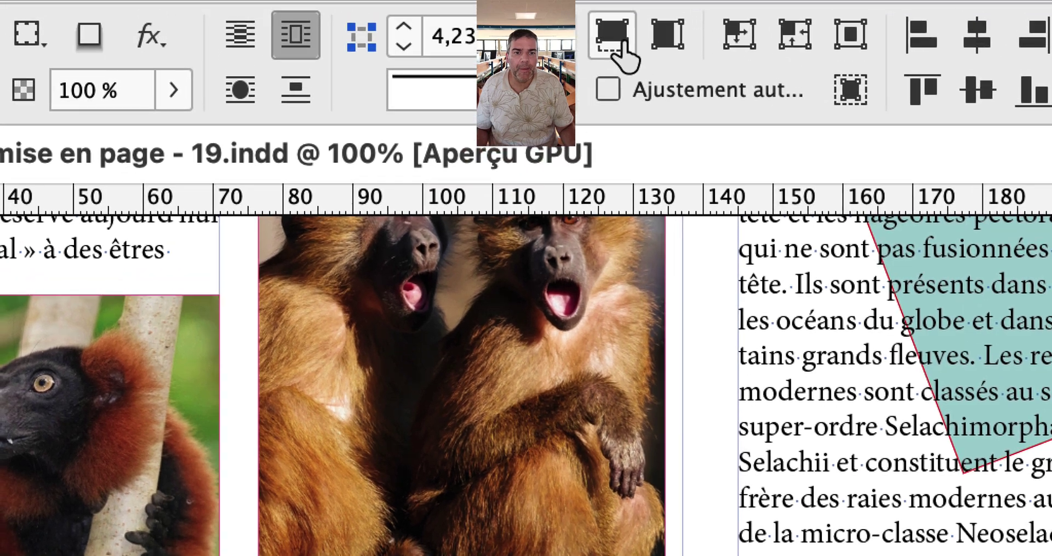
left_click(618, 43)
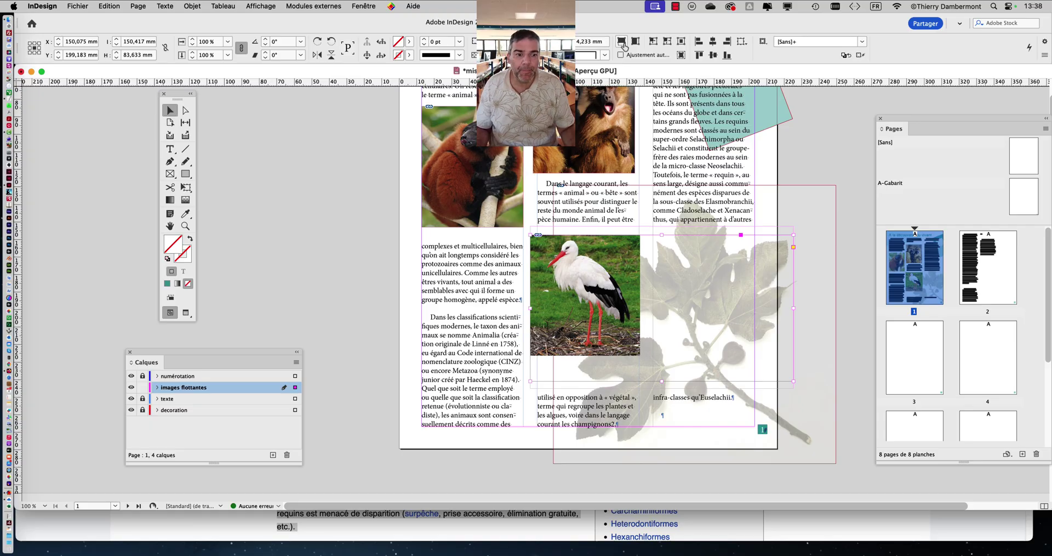
left_click(622, 43)
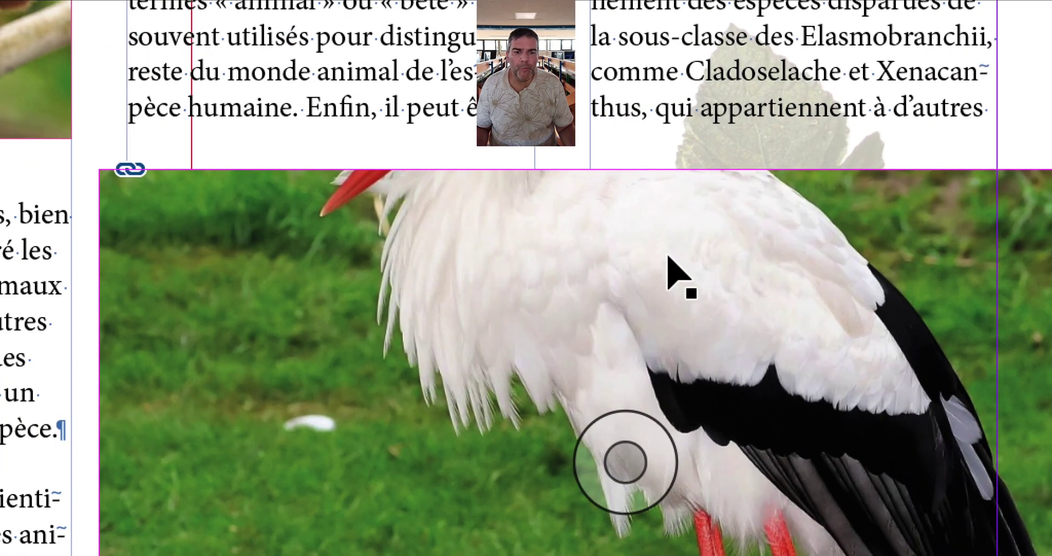
Adjust the upper edge of the stork image's frame to bring the frame's height to about 76 mm
left_click(226, 366)
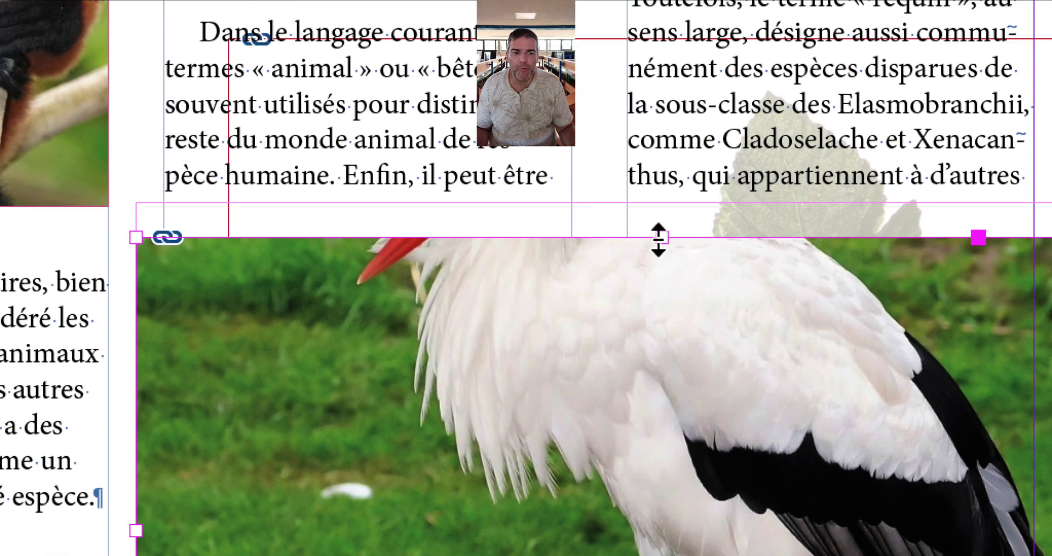
left_click_drag(658, 240, 661, 194)
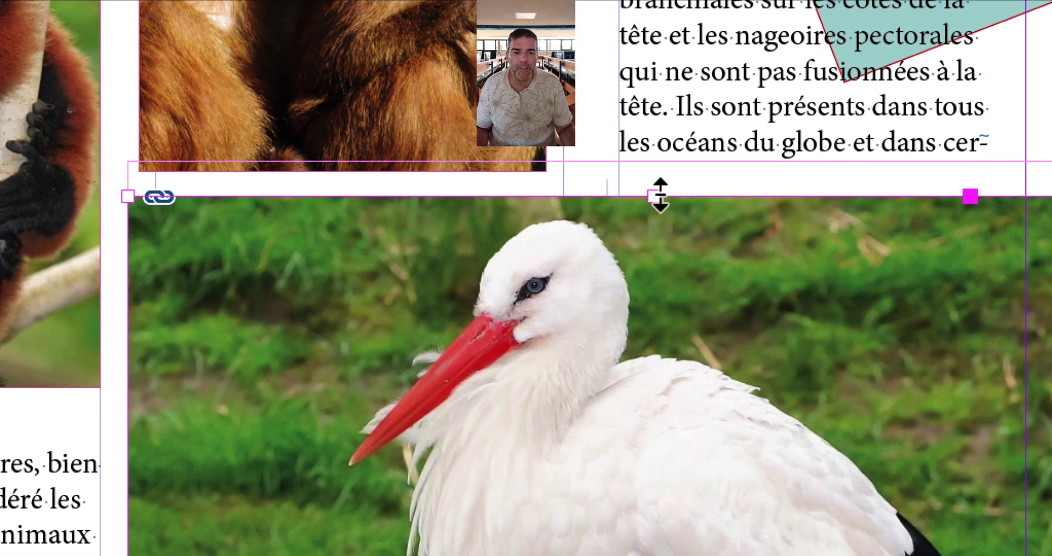
left_click_drag(660, 195, 666, 252)
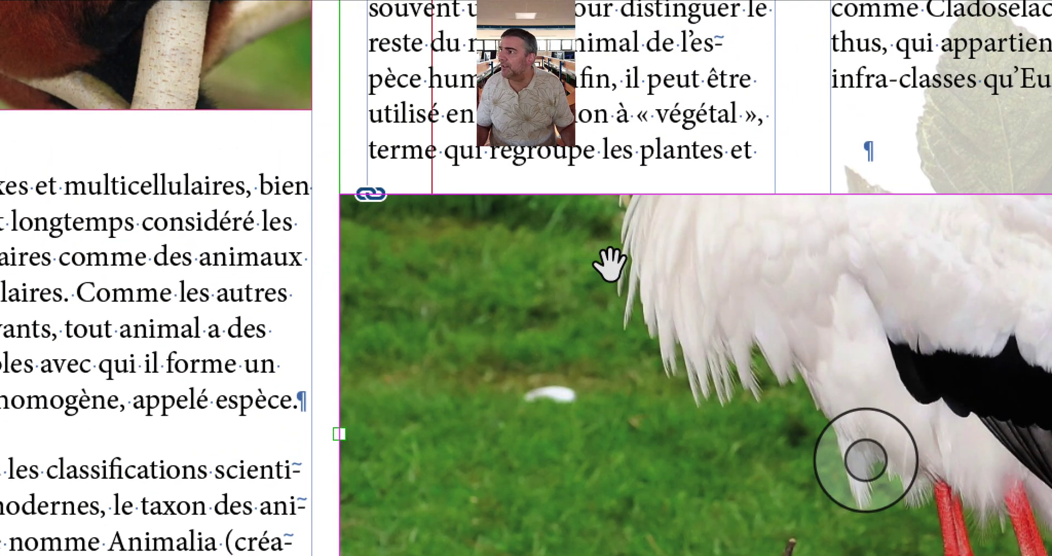
Shift the stork picture down inside the shortened frame to include the bird's head, and deselect it
left_click_drag(609, 265, 615, 401)
left_click_drag(617, 339, 616, 394)
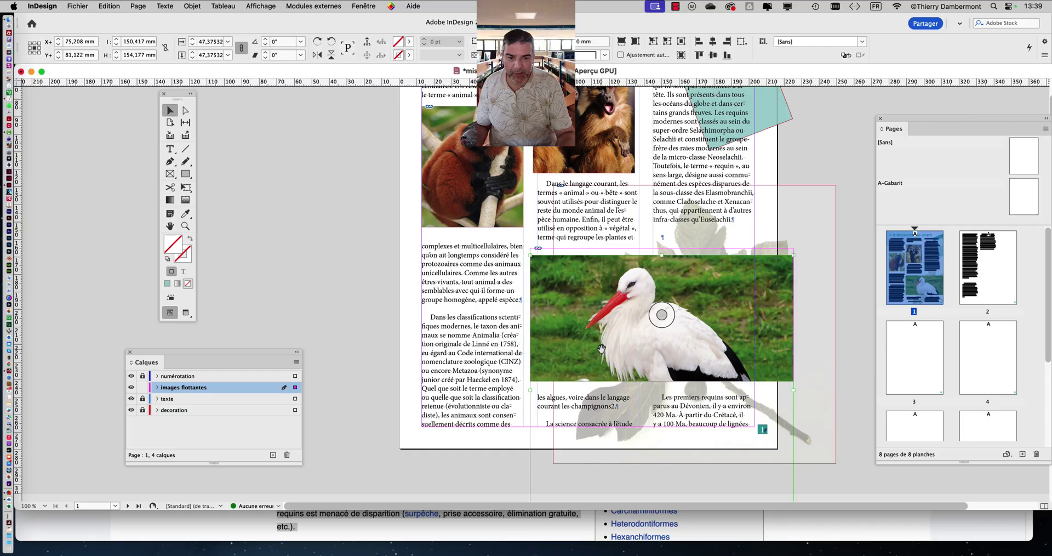
left_click(821, 156)
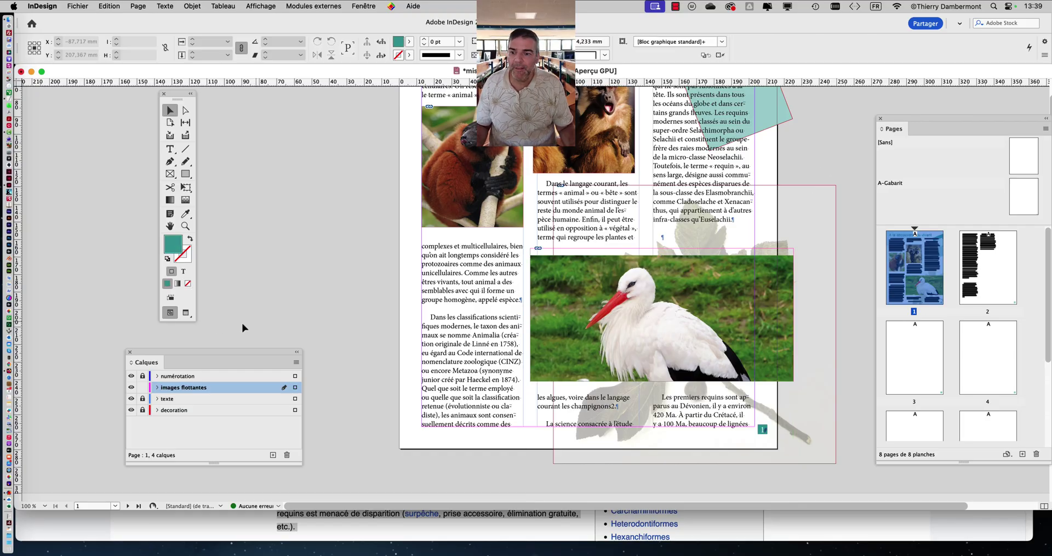
Display the layout in Preview mode and move the stork image up to a Y position of about 185.7 mm
left_click(191, 314)
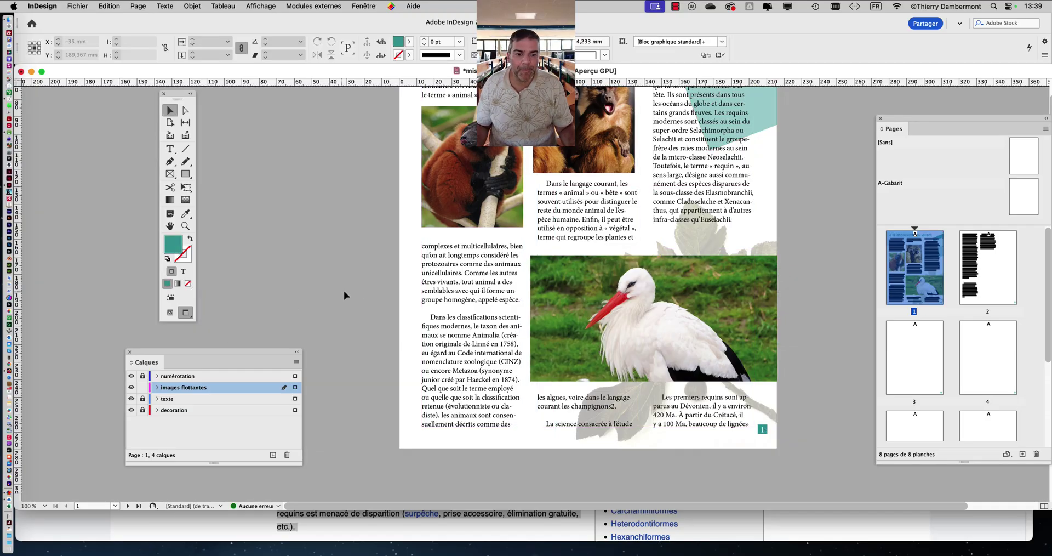
left_click_drag(576, 304, 577, 275)
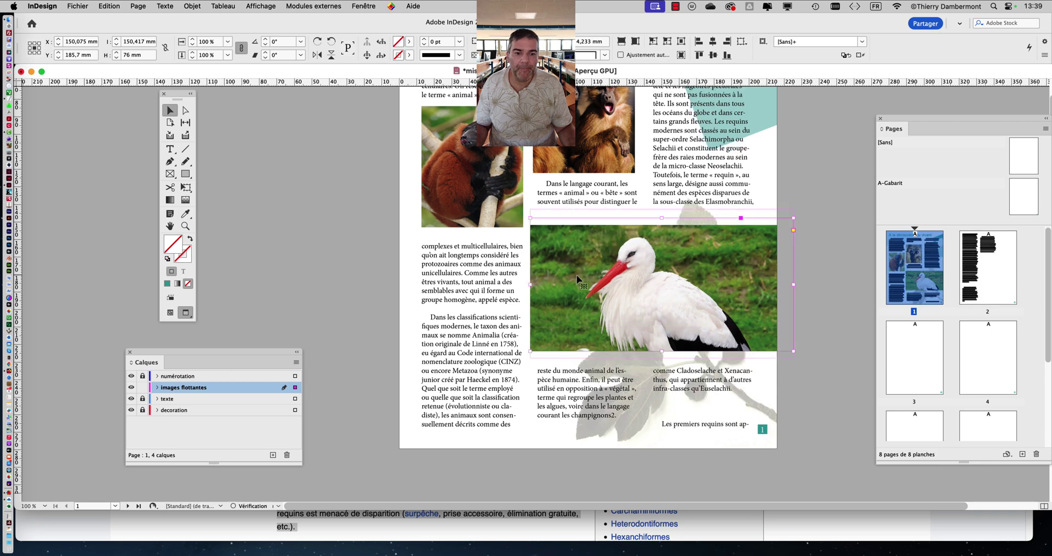
left_click(345, 253)
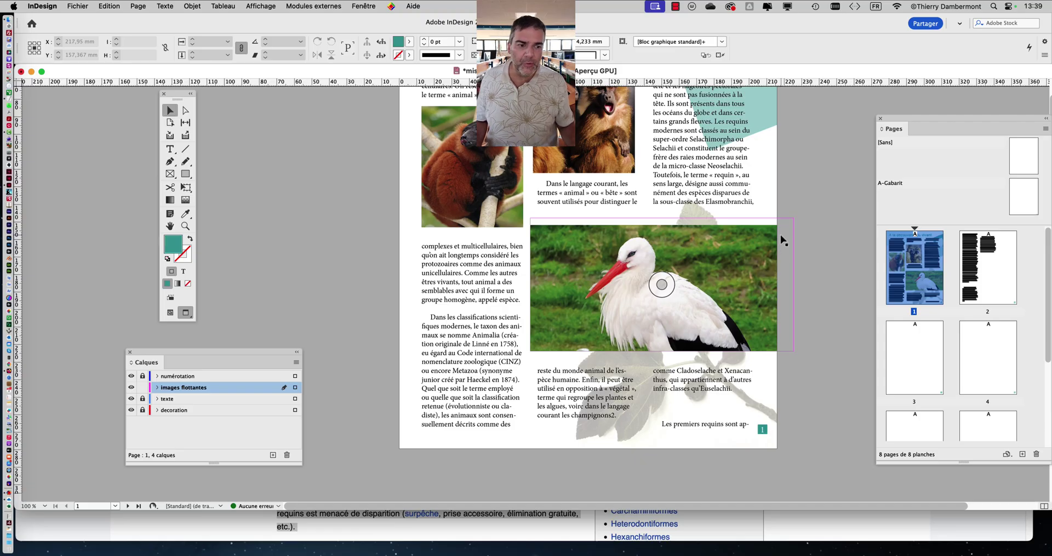
left_click(823, 229)
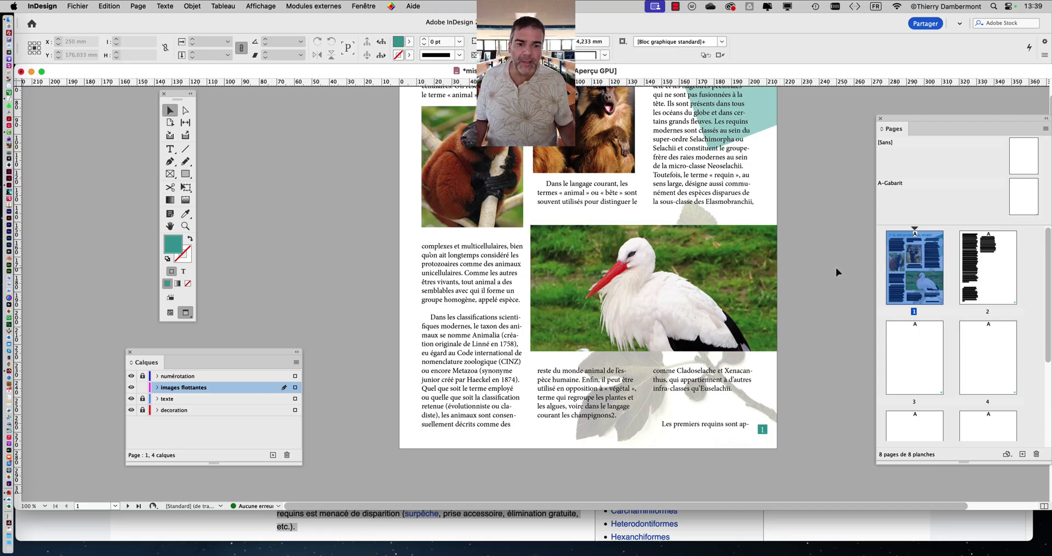
Review page 1 and page 2 at 50% zoom, return to Normal view and make page 2 the active page
key("super+minus")
key("super+minus")
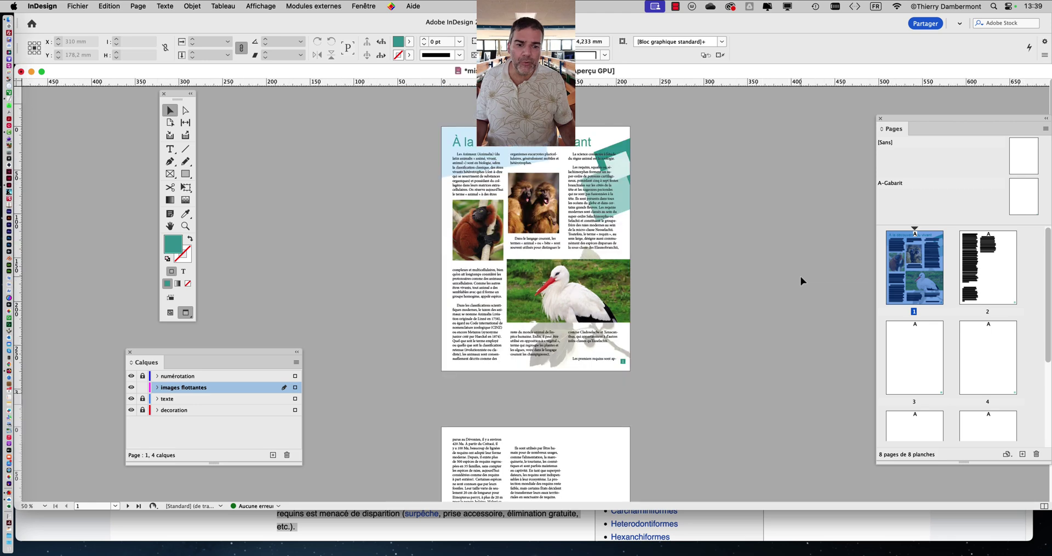
scroll(762, 293, "down", 1)
scroll(762, 296, "down", 1)
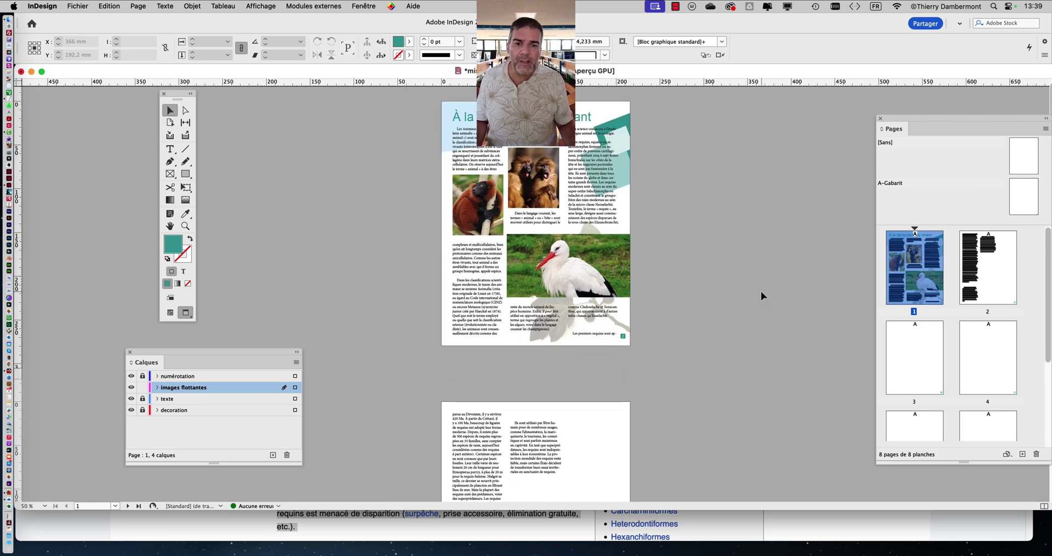
scroll(761, 295, "down", 1)
scroll(760, 295, "down", 2)
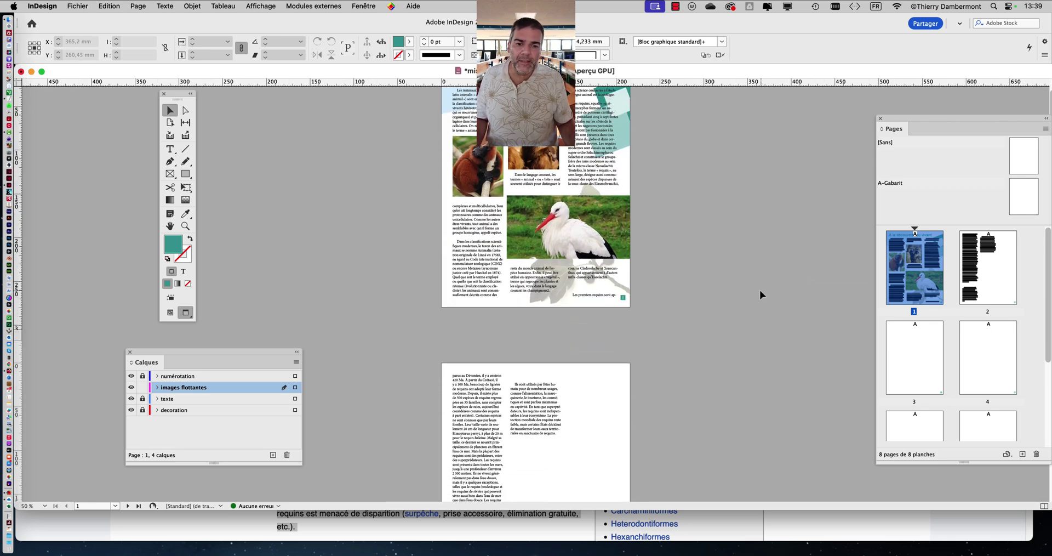
scroll(619, 398, "down", 2)
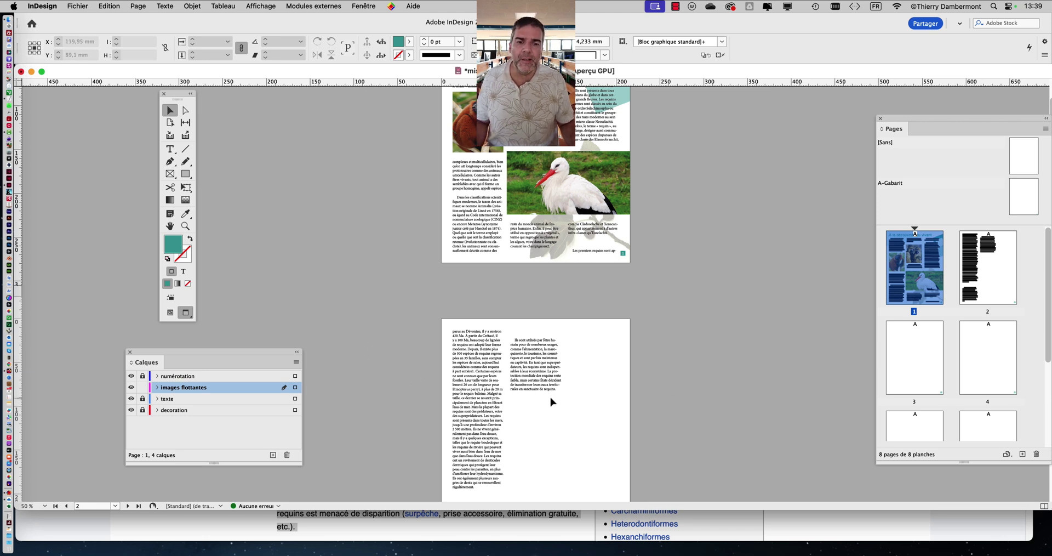
left_click(170, 314)
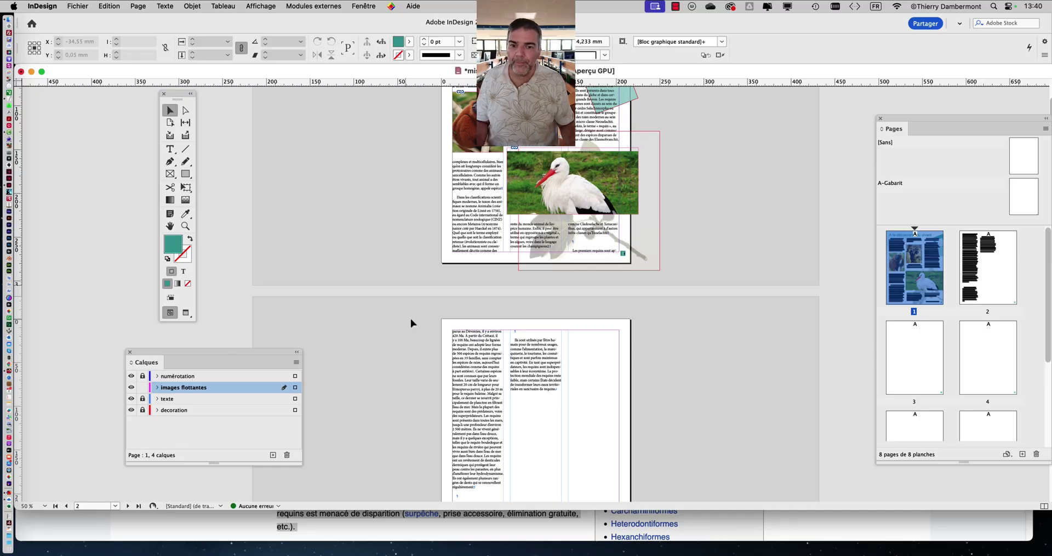
left_click(413, 323)
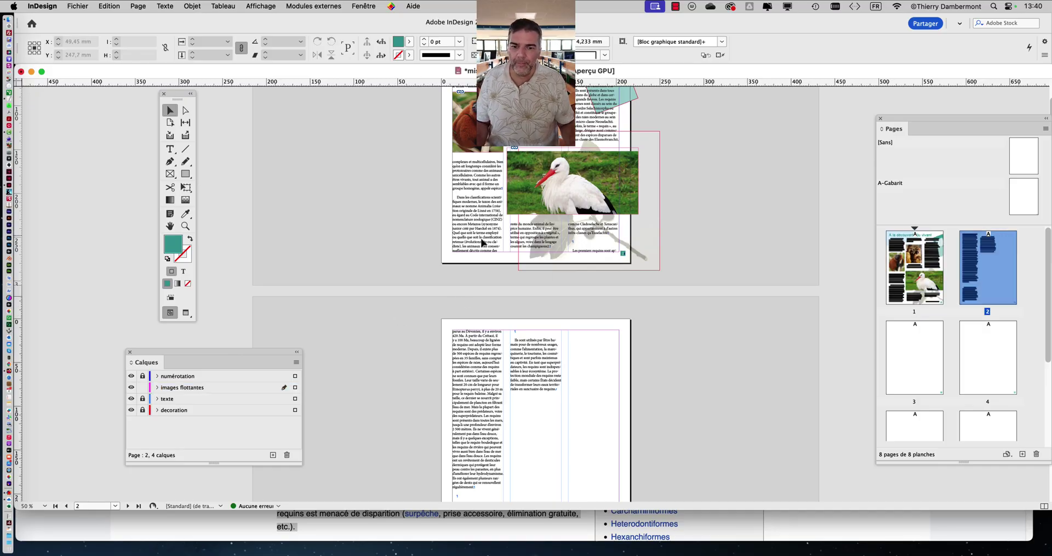
Switch to Firefox and search the web for "requin" in a new tab
key("super+Tab")
key("super+Tab")
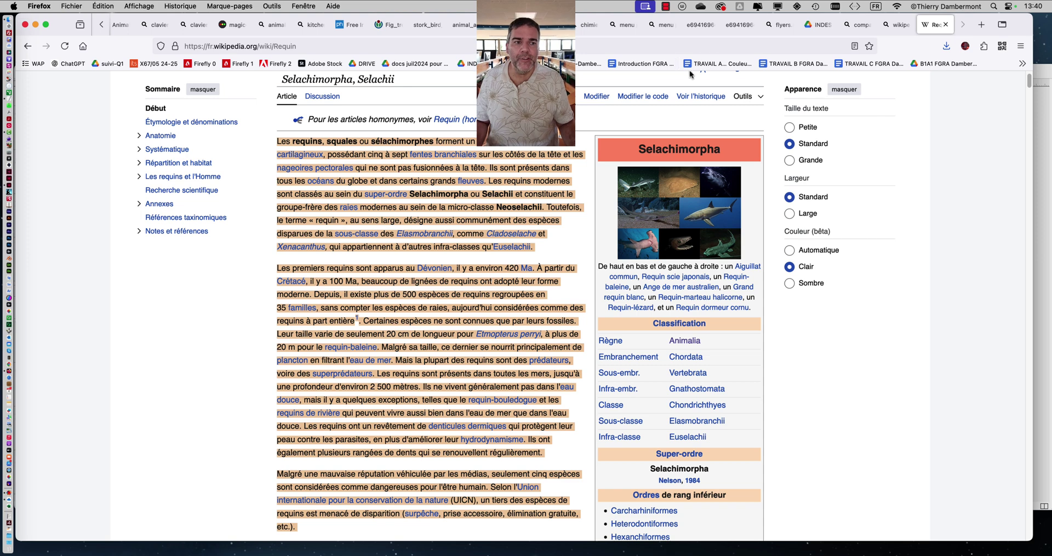
left_click(982, 24)
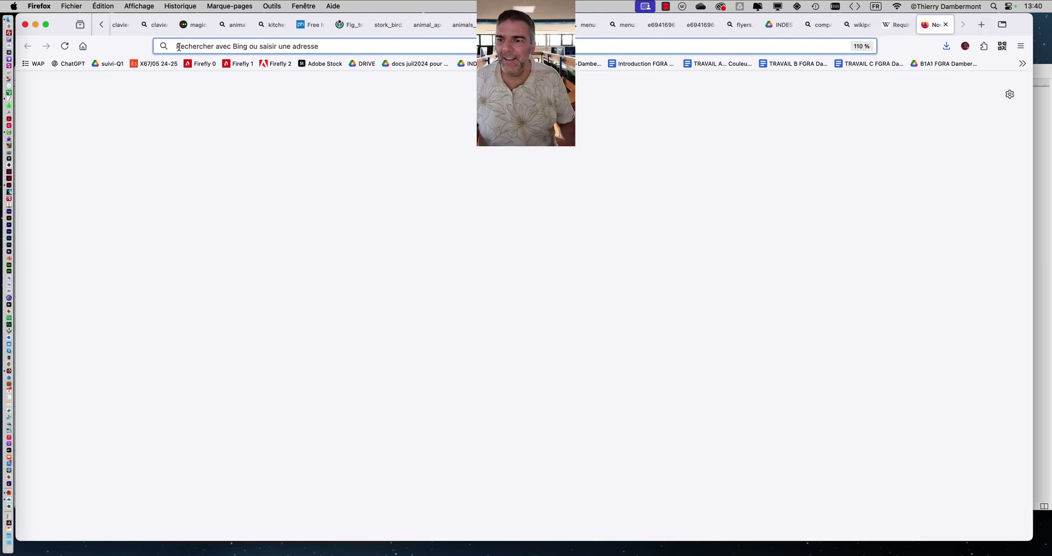
left_click(178, 47)
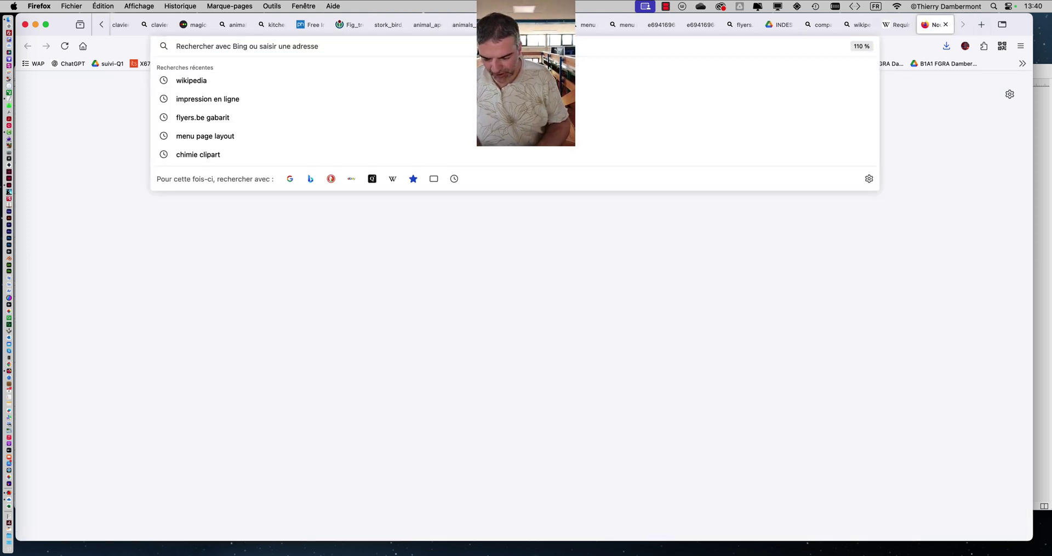
type("requin")
key("Return")
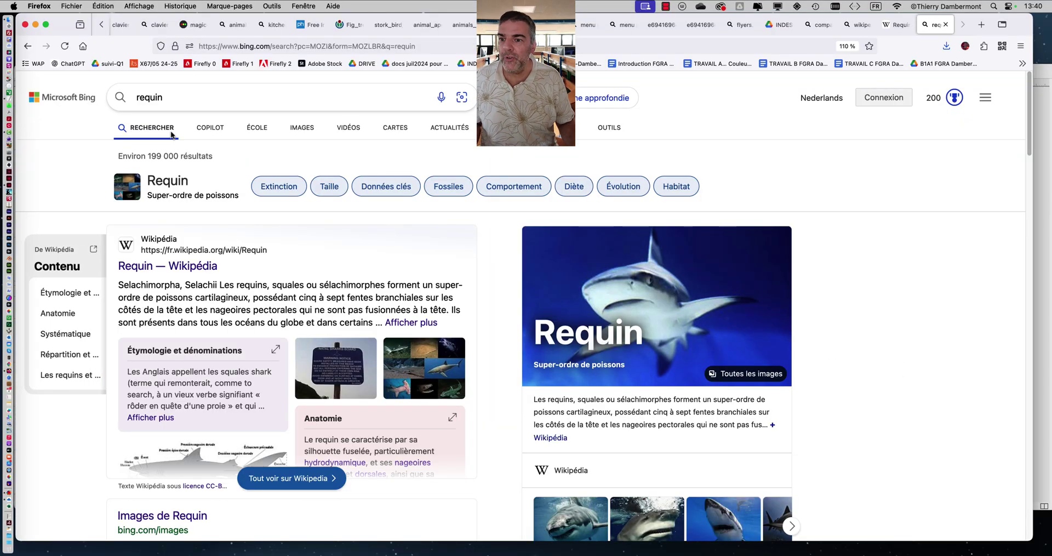
Show the image results for requin and apply the licence filter for all licences
left_click(302, 132)
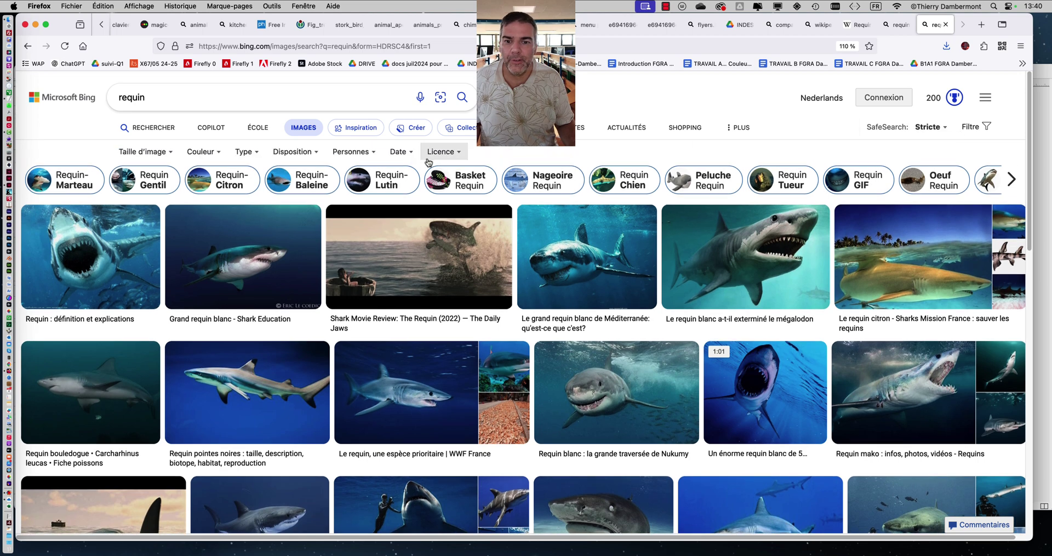
left_click(428, 159)
left_click(458, 188)
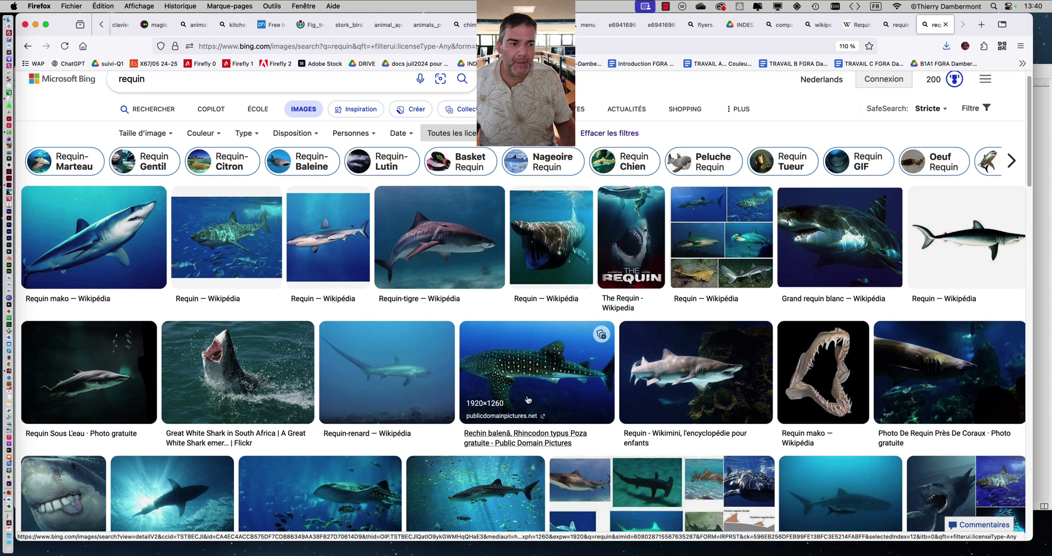
Open the 3008×2000 Wikimini shark photo at full size and save it as a JPEG in the JOUR 2 folder
scroll(528, 400, "down", 2)
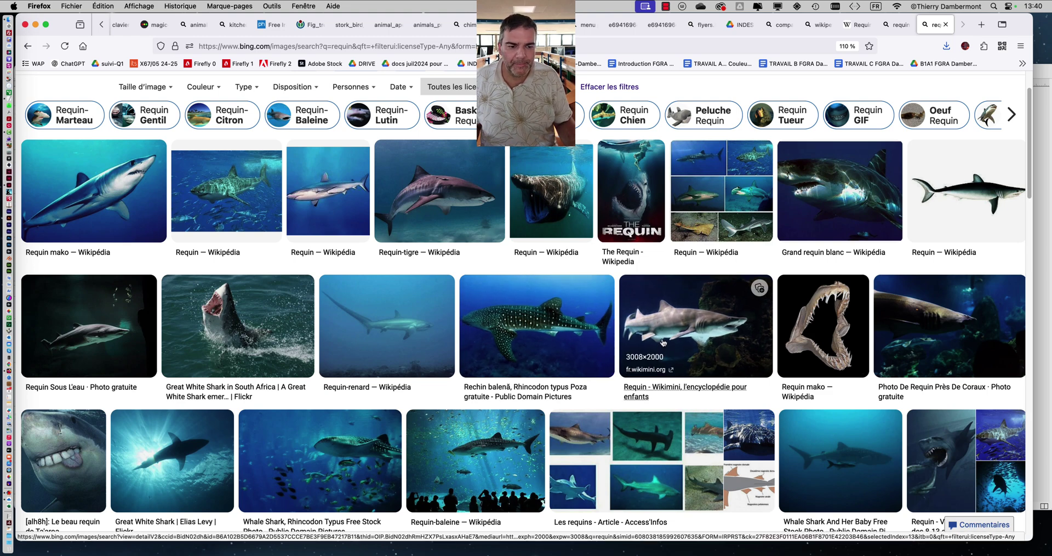
left_click(663, 342)
left_click(426, 392)
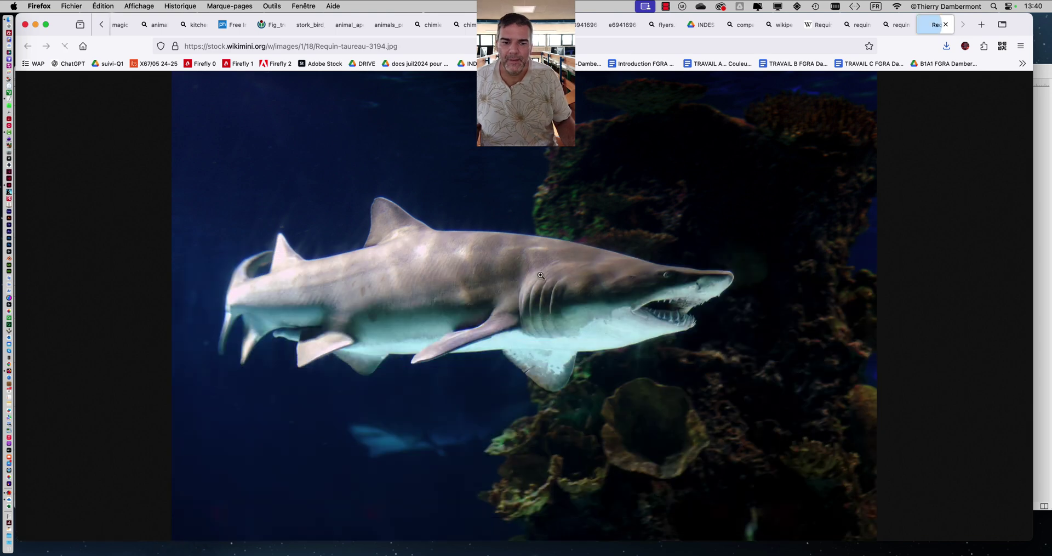
right_click(530, 247)
left_click(555, 250)
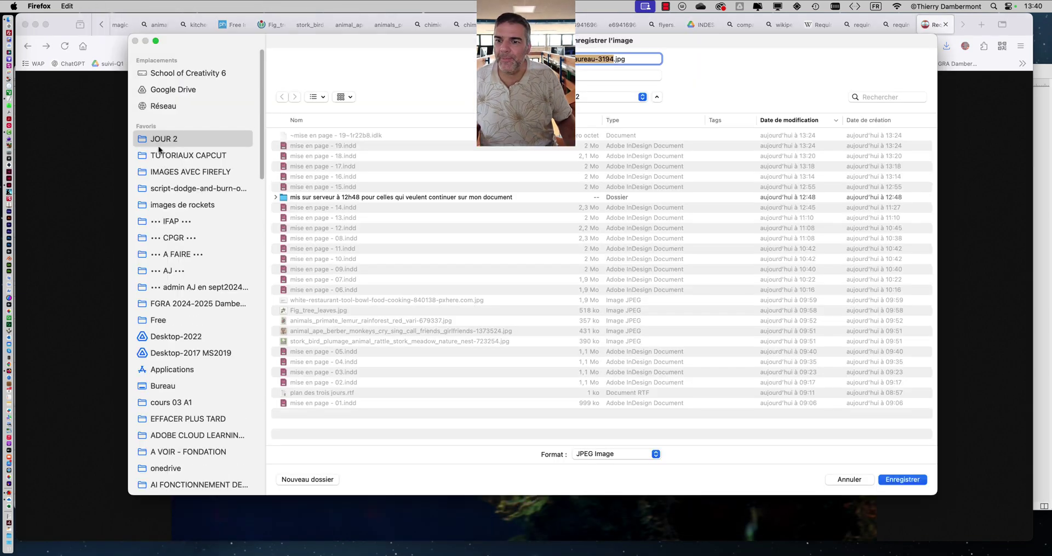
left_click(903, 479)
Switch back to InDesign and draw an empty image frame about 227 × 103 mm across the upper part of page 2, extending past the page edges
key("super+Tab")
key("super+Tab")
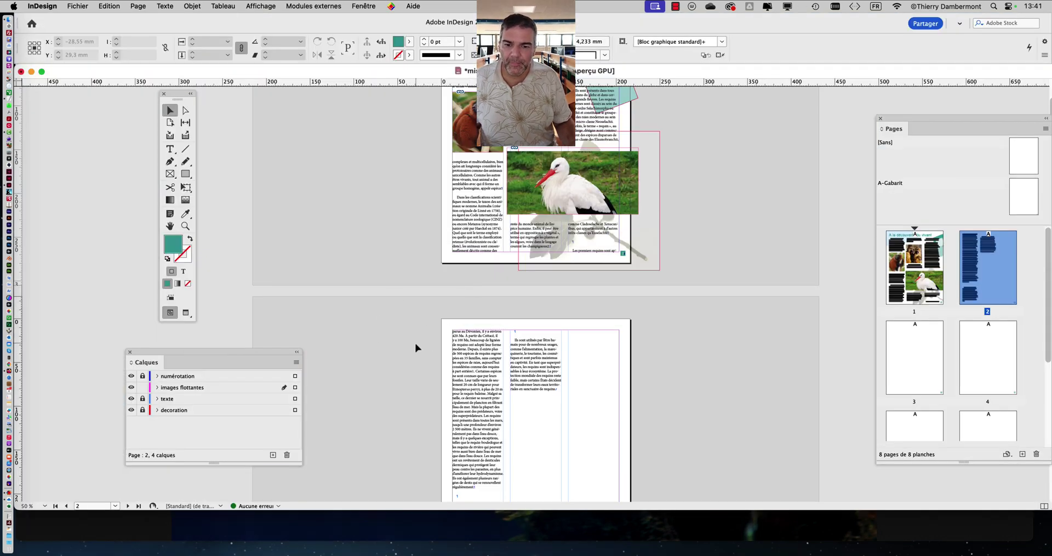
scroll(510, 366, "down", 4)
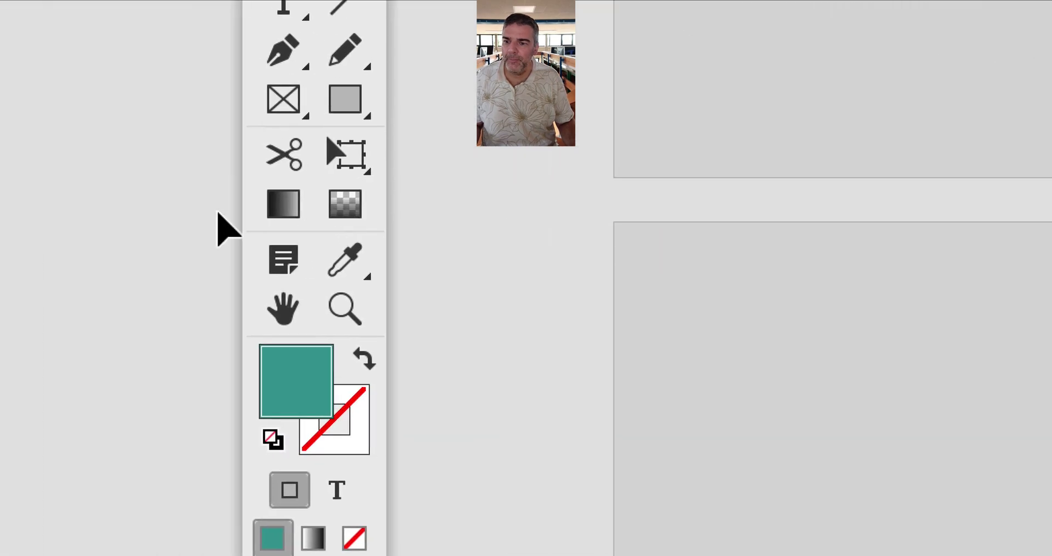
left_click(277, 99)
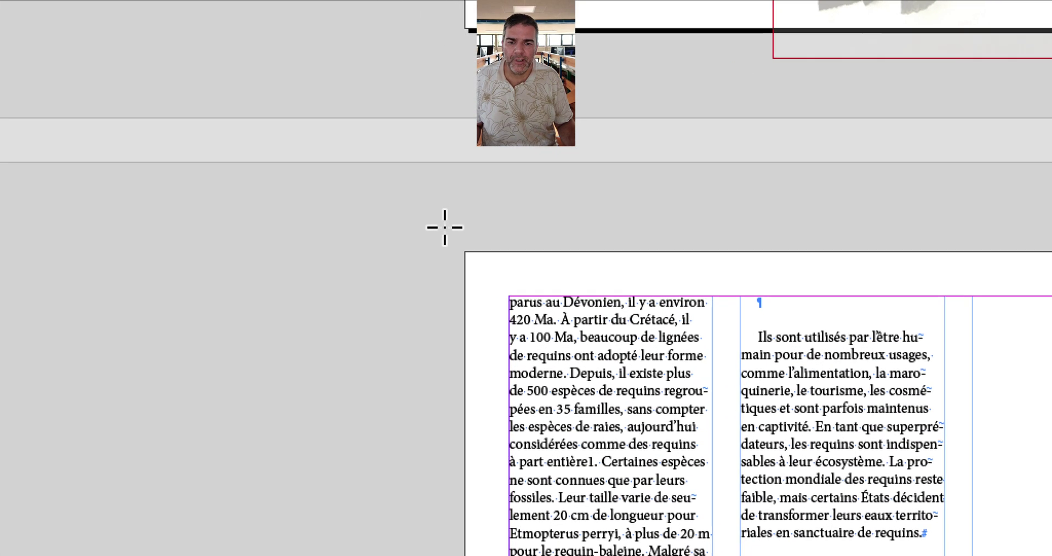
left_click_drag(338, 175, 1051, 507)
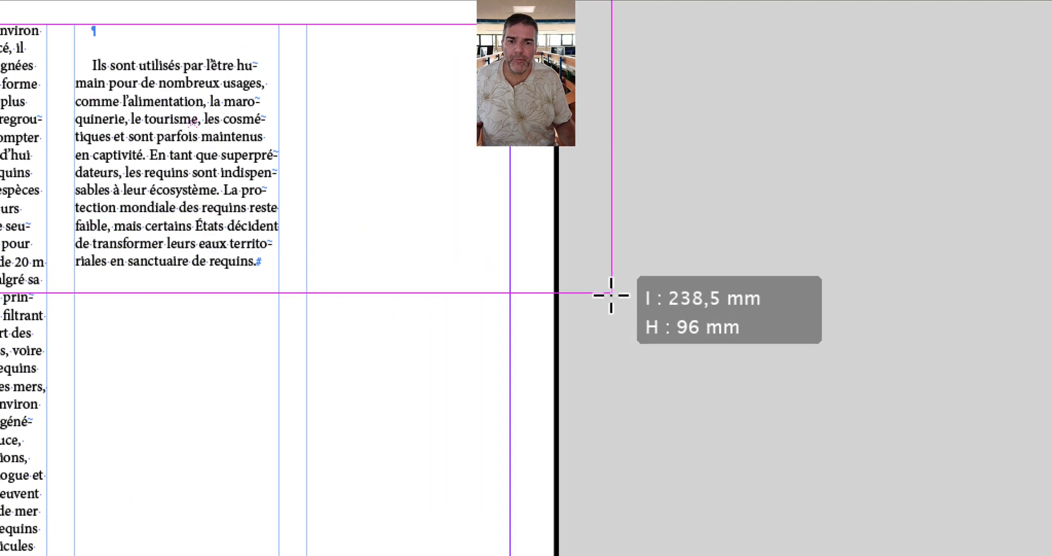
left_click_drag(612, 295, 572, 319)
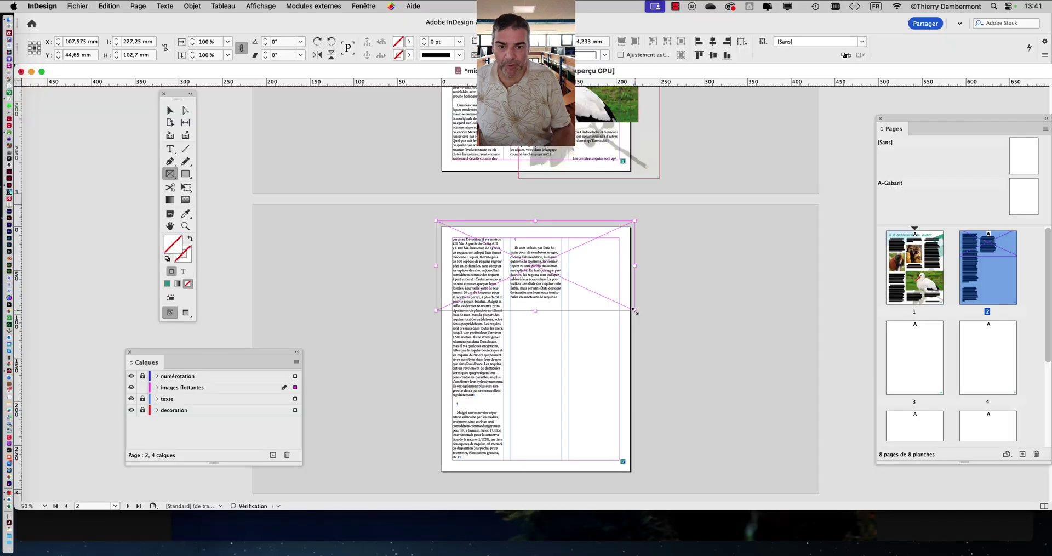
left_click(169, 111)
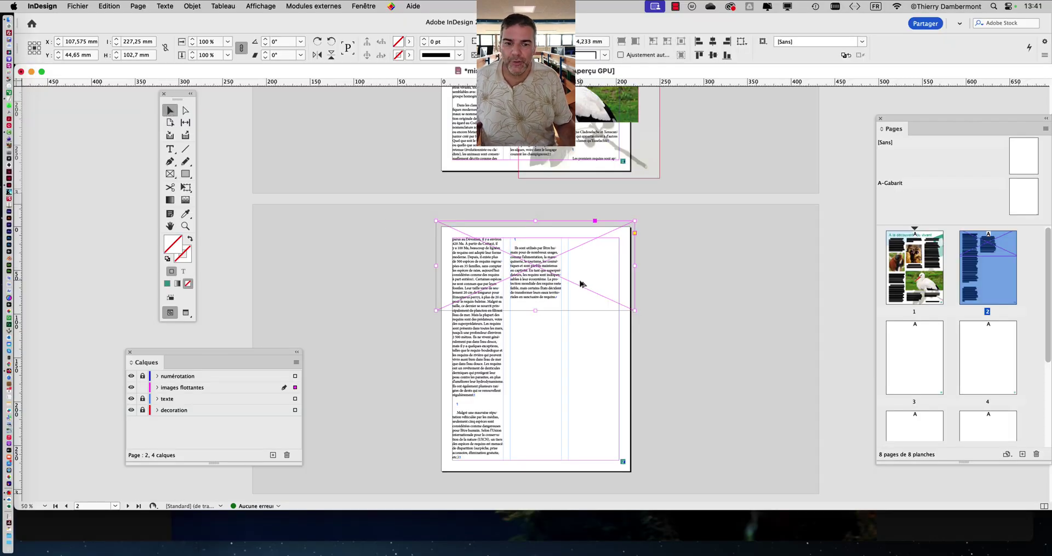
key("super+1")
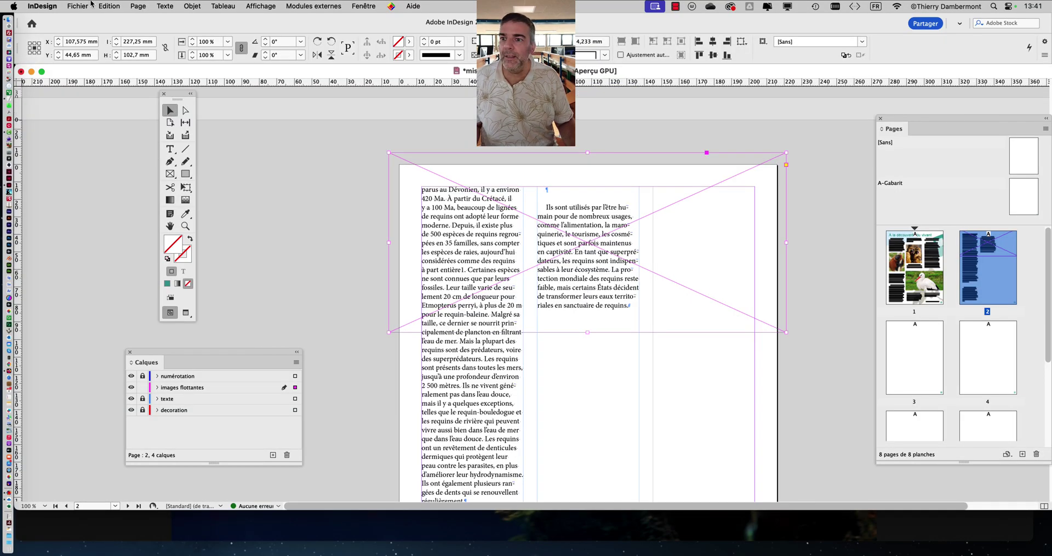
Place Requin-taureau-3194.jpg in the empty frame on page 2 and fill the frame proportionally
left_click(88, 4)
left_click(99, 156)
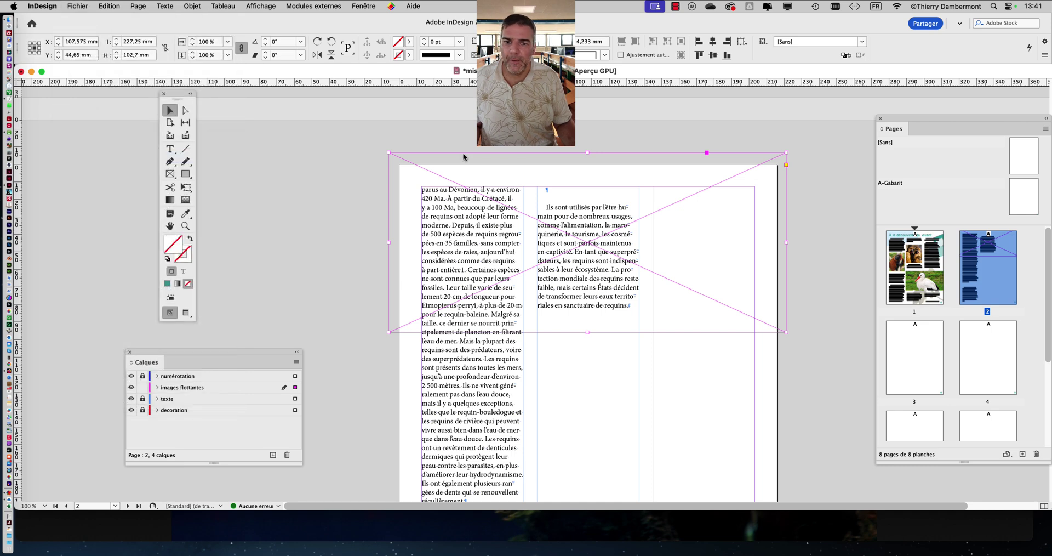
left_click(429, 133)
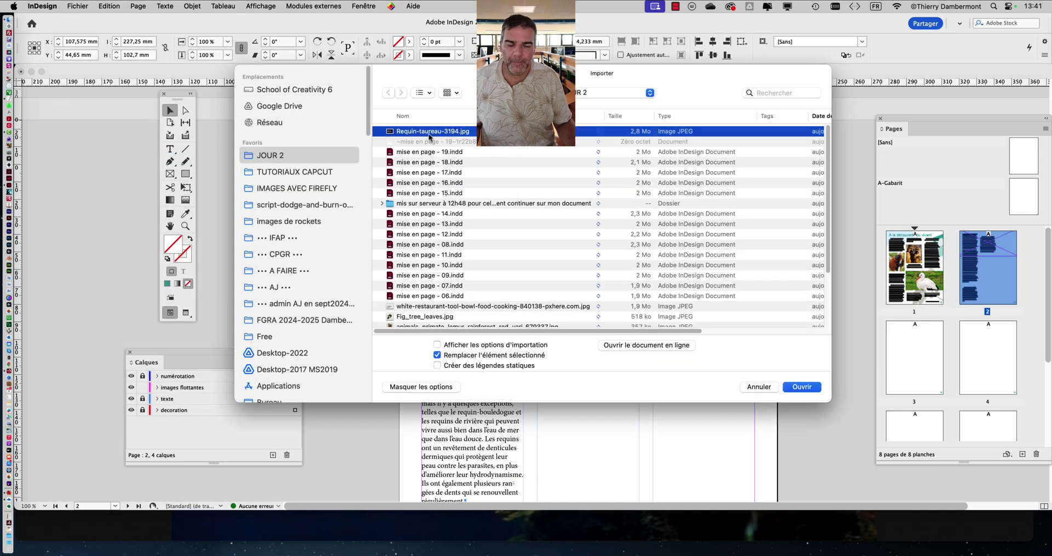
left_click(802, 387)
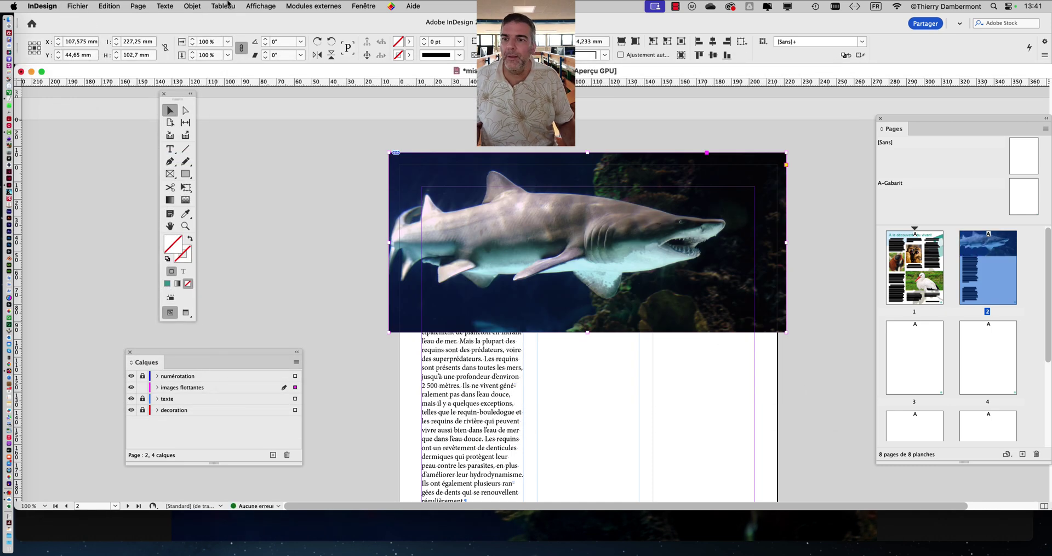
left_click(193, 6)
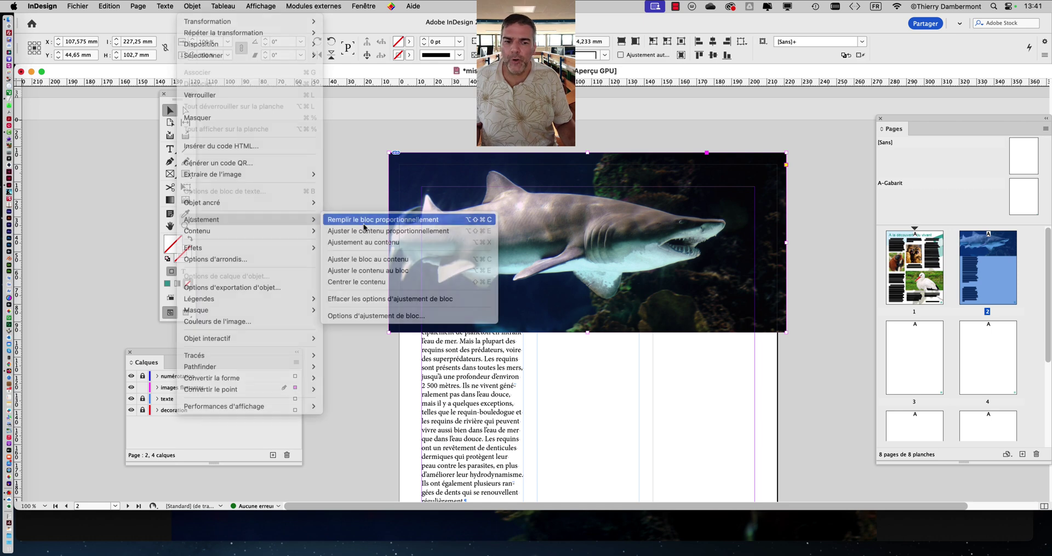
left_click(362, 222)
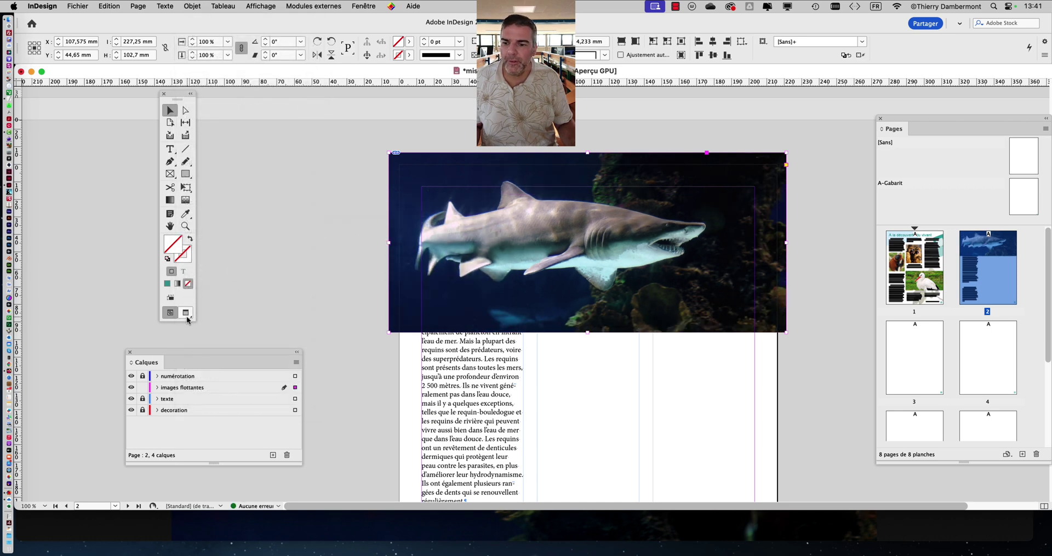
Show the layout in preview mode and apply text wrap around the bounding box of the shark image
left_click(186, 316)
key("super+minus")
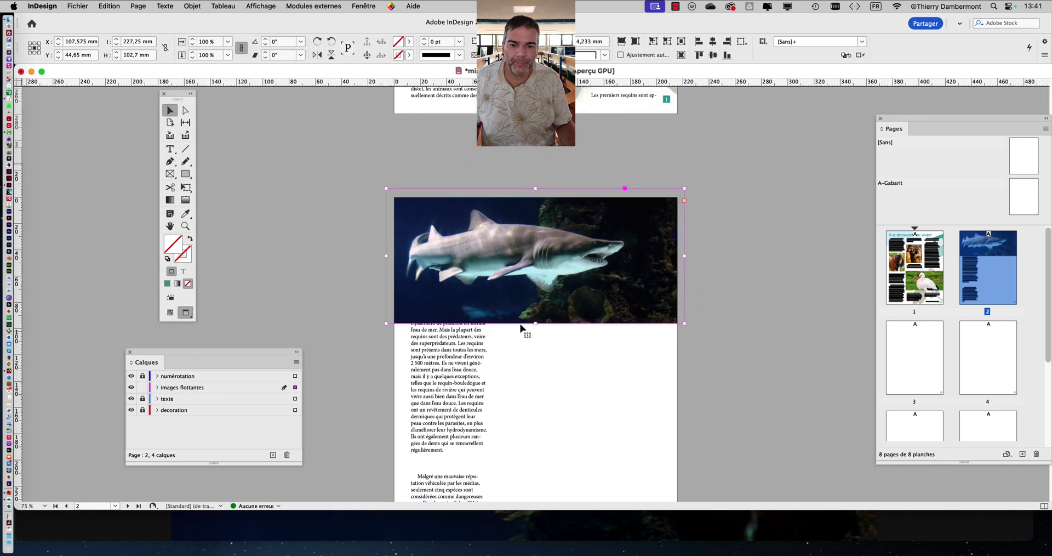
scroll(521, 328, "down", 3)
left_click(365, 8)
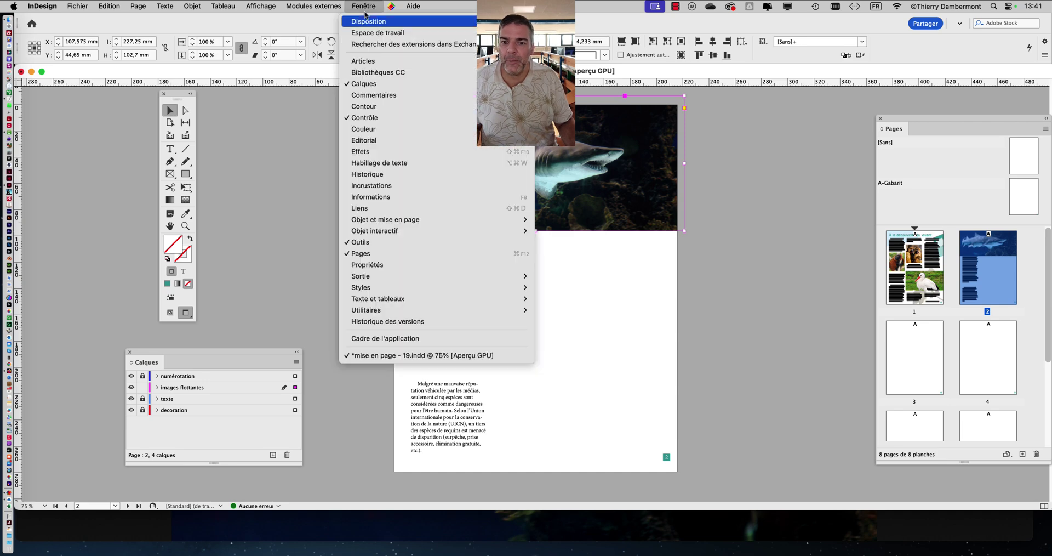
left_click(384, 162)
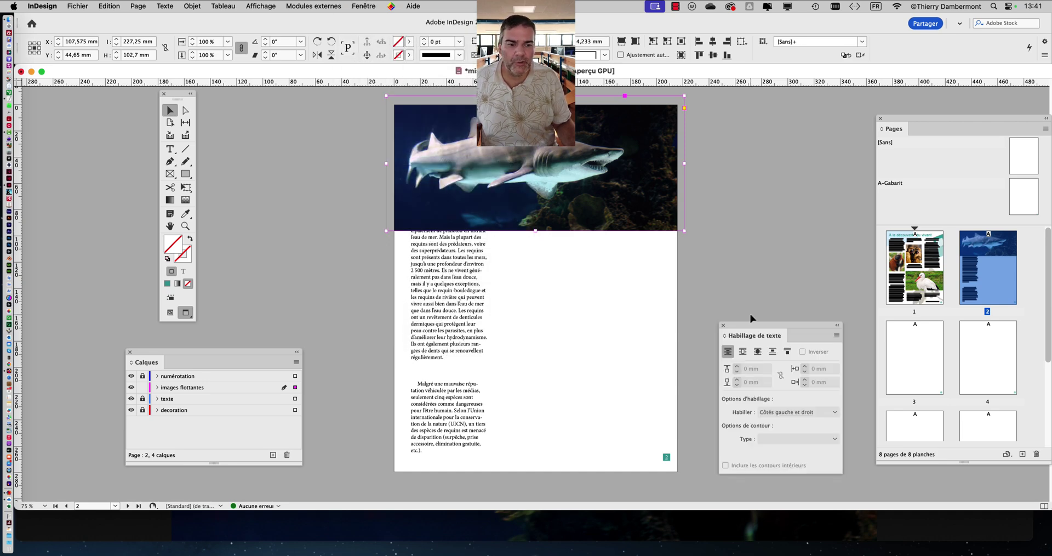
left_click_drag(751, 325, 631, 187)
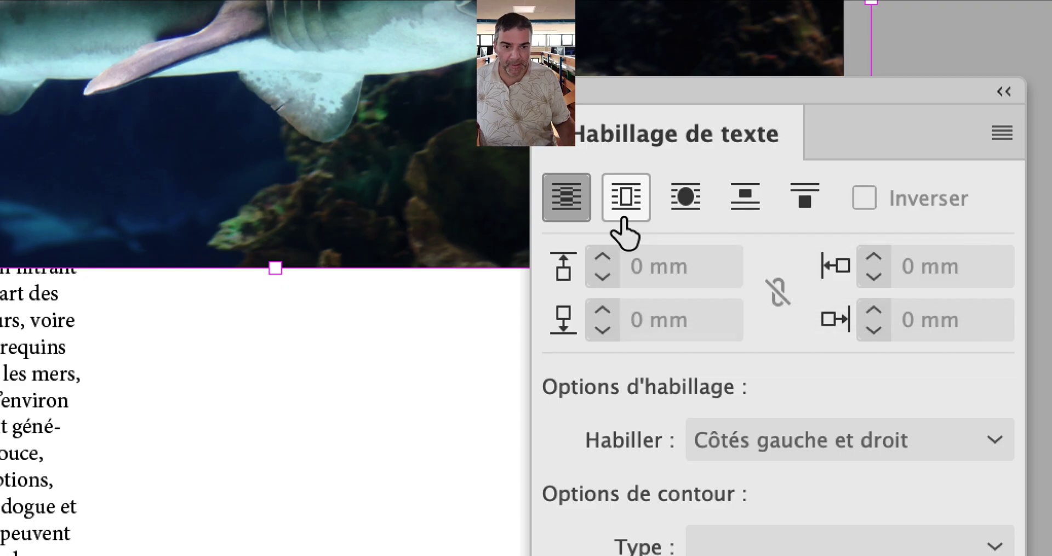
left_click(622, 219)
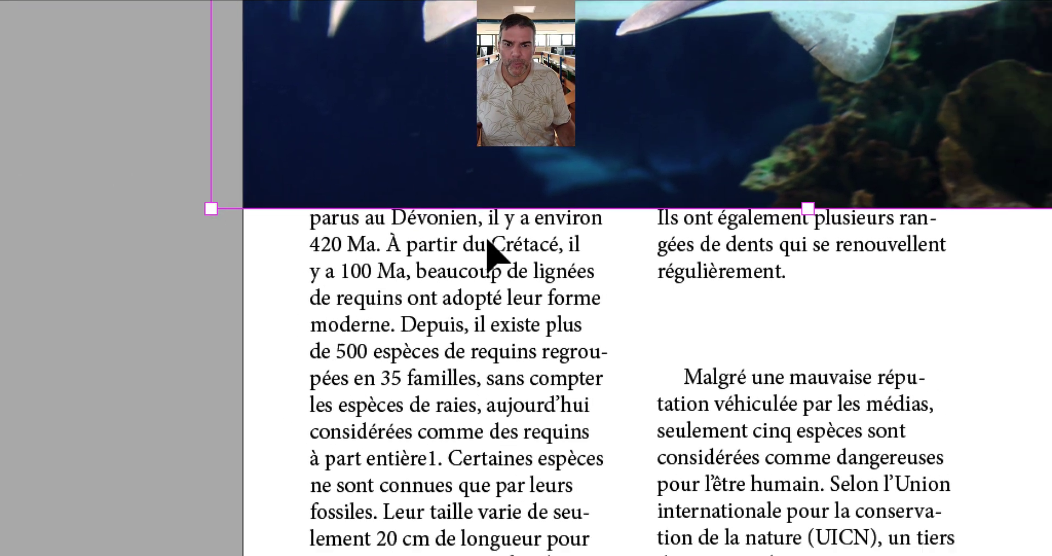
Set the bottom text wrap offset of the shark image to 5 mm
left_click(617, 247)
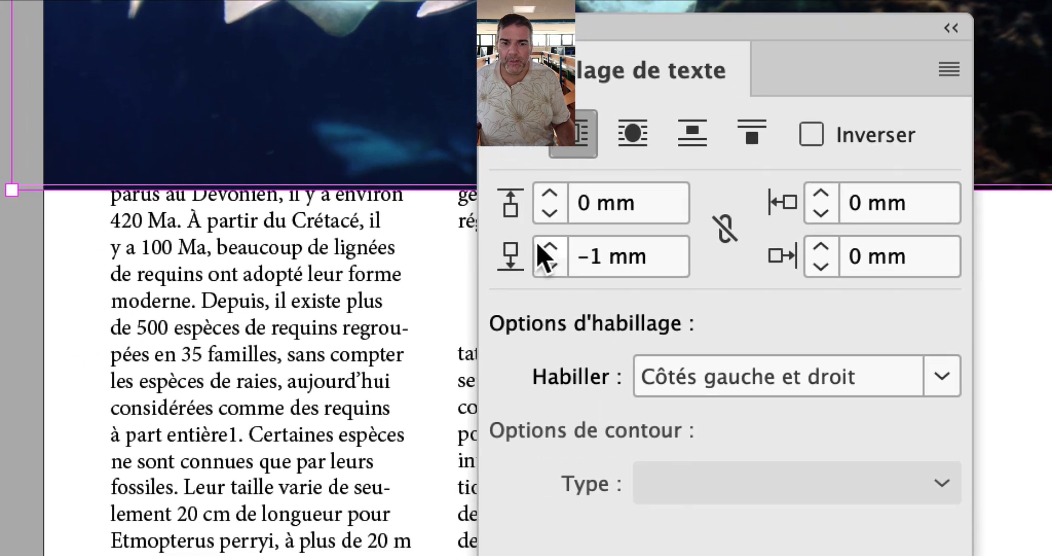
left_click(546, 263)
left_click(547, 263)
left_click(544, 247)
left_click(543, 248)
left_click(544, 247)
left_click(543, 248)
left_click(544, 248)
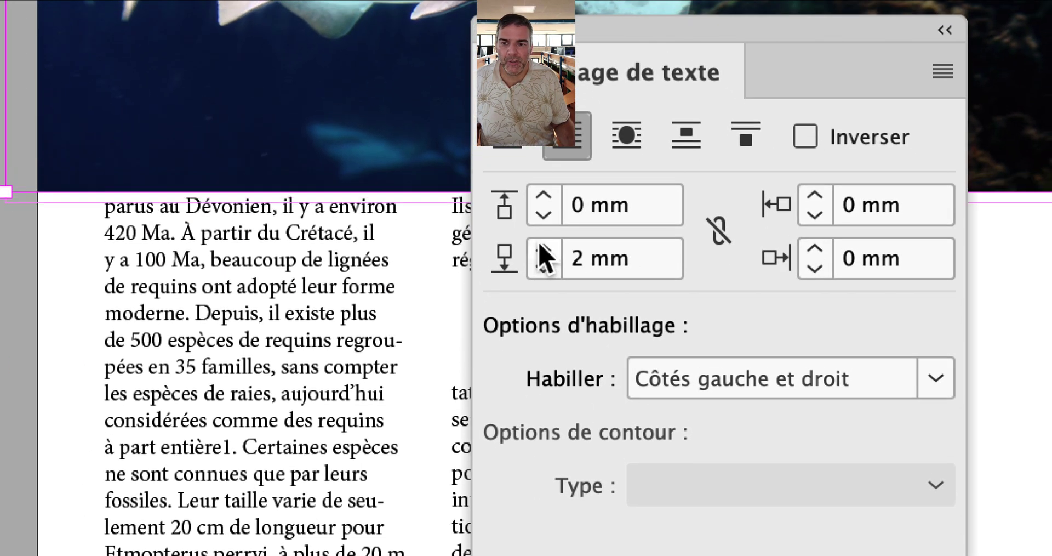
left_click(542, 248)
left_click(541, 248)
left_click(542, 247)
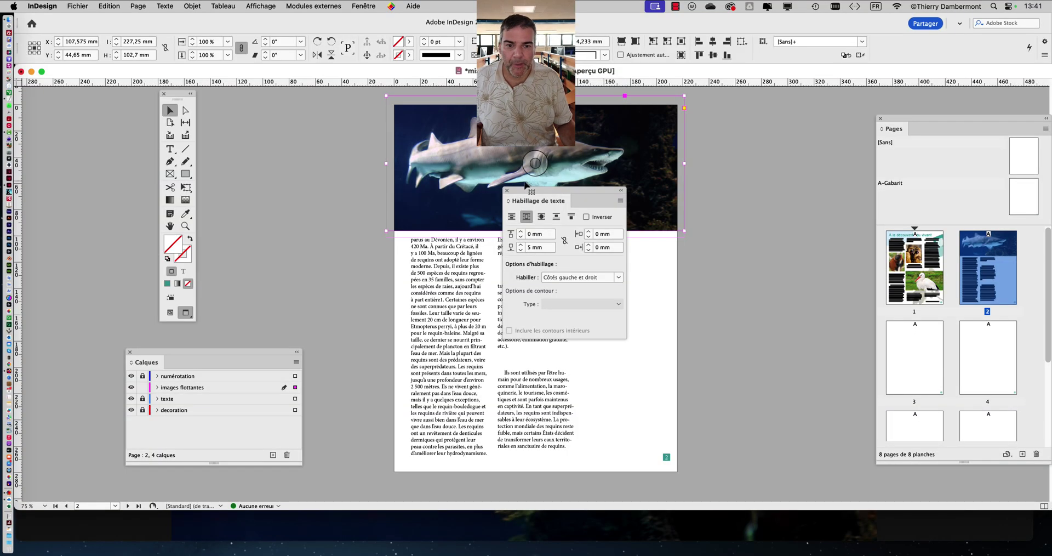
Move the shark image down to the foot of page 2 and deselect it
left_click_drag(526, 190, 775, 189)
left_click_drag(605, 159, 617, 400)
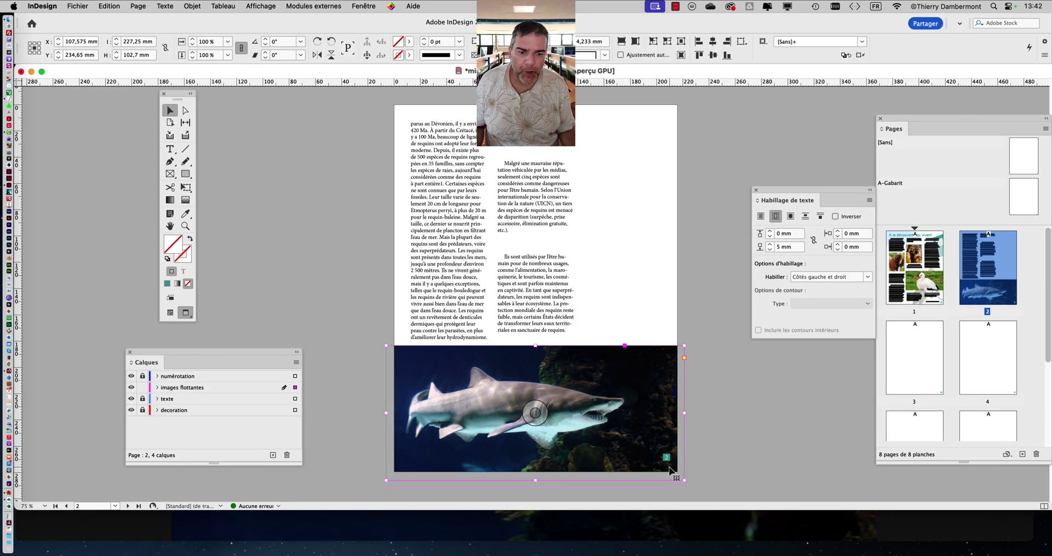
left_click(714, 432)
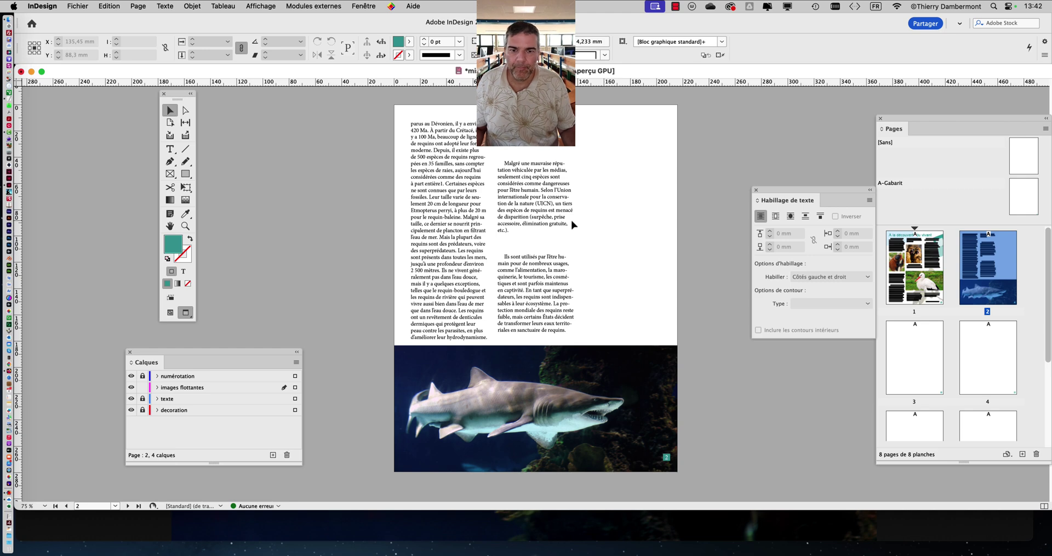
Return to the normal view mode to show the paragraph marks in the text of page 2
key("w")
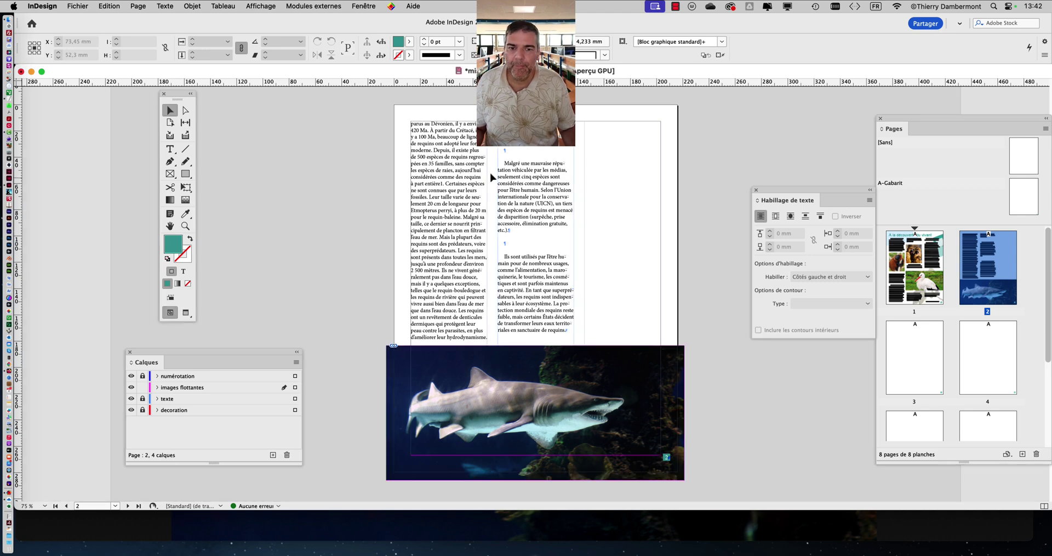
key("super+equal")
key("super+equal")
key("super+equal")
key("super+equal")
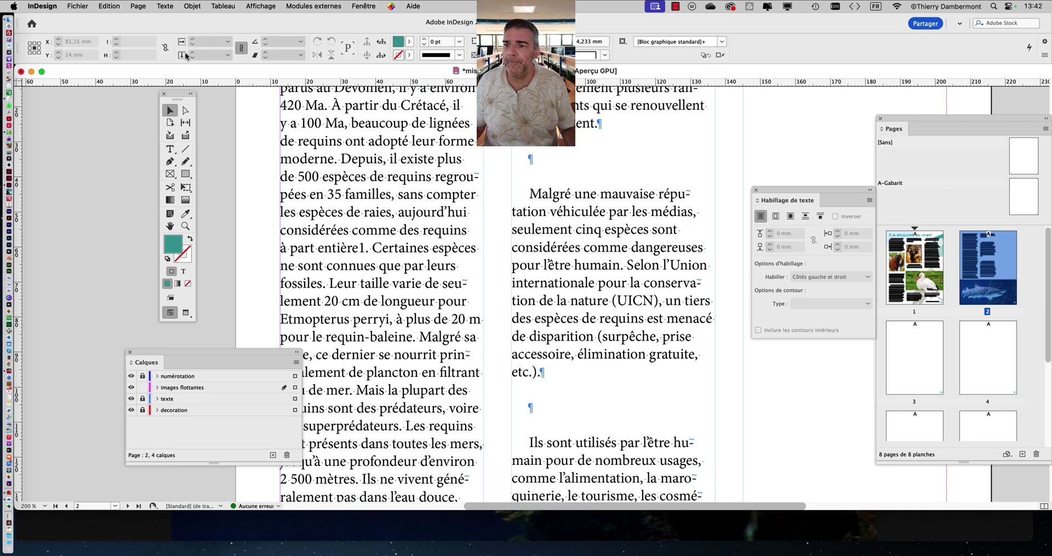
Try to replace all double paragraph marks (^p^p) with a single one (^p) in the whole document
left_click(112, 6)
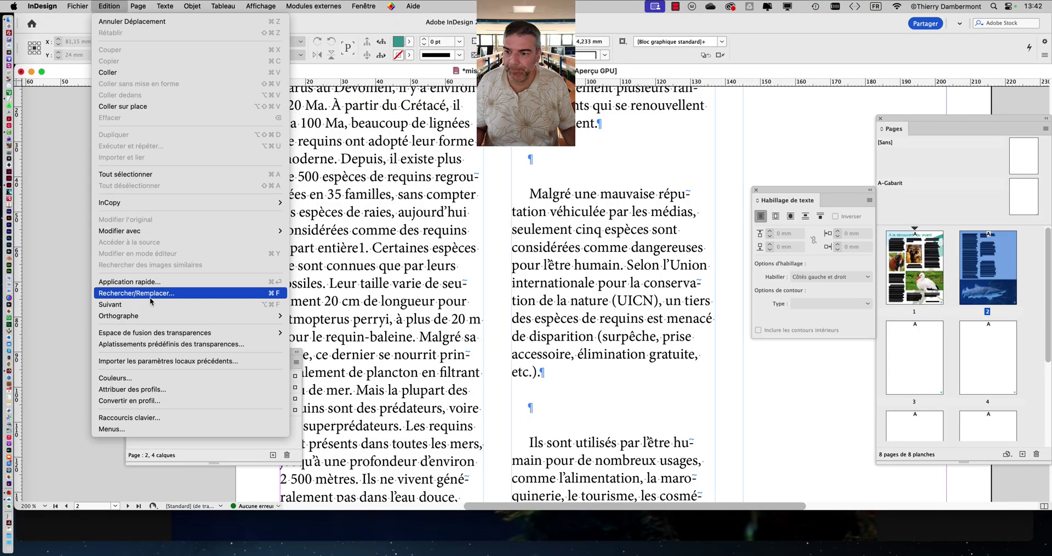
left_click(149, 296)
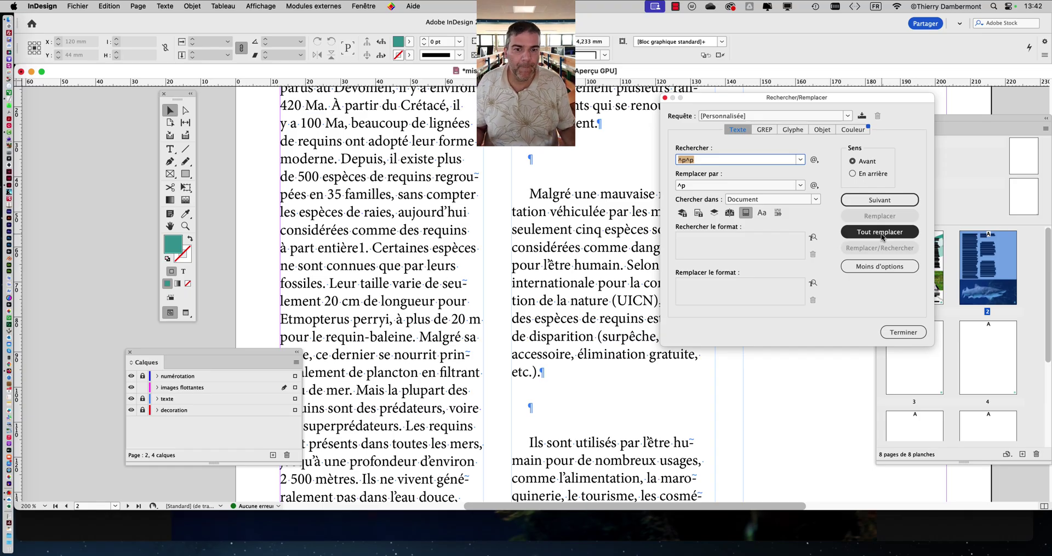
left_click(846, 220)
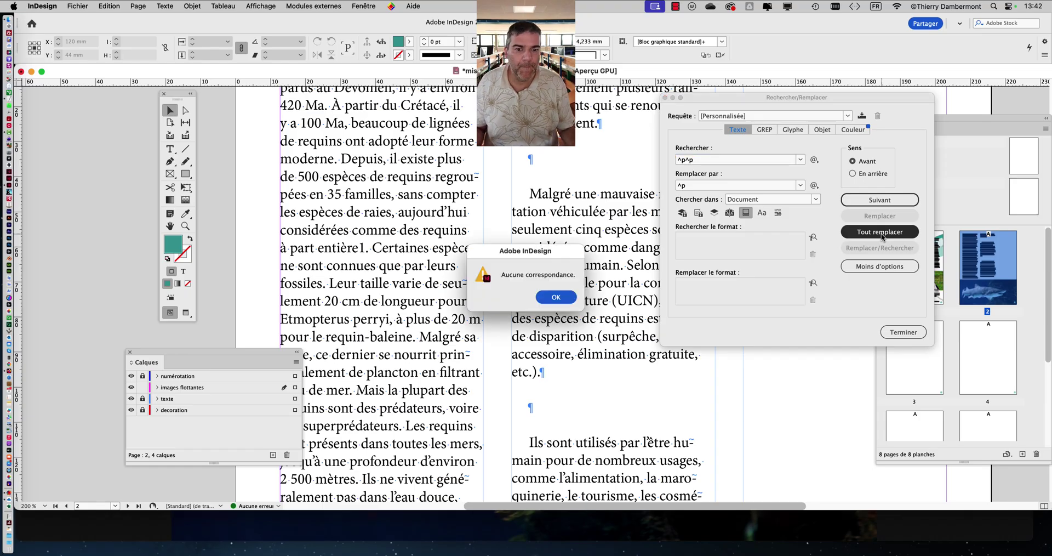
left_click(564, 298)
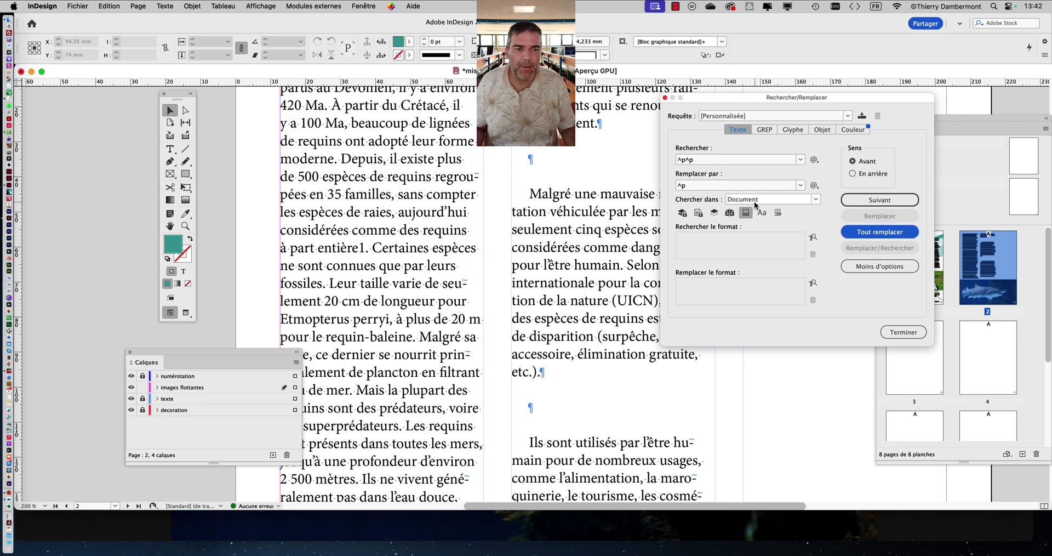
left_click(701, 162)
left_click(725, 187)
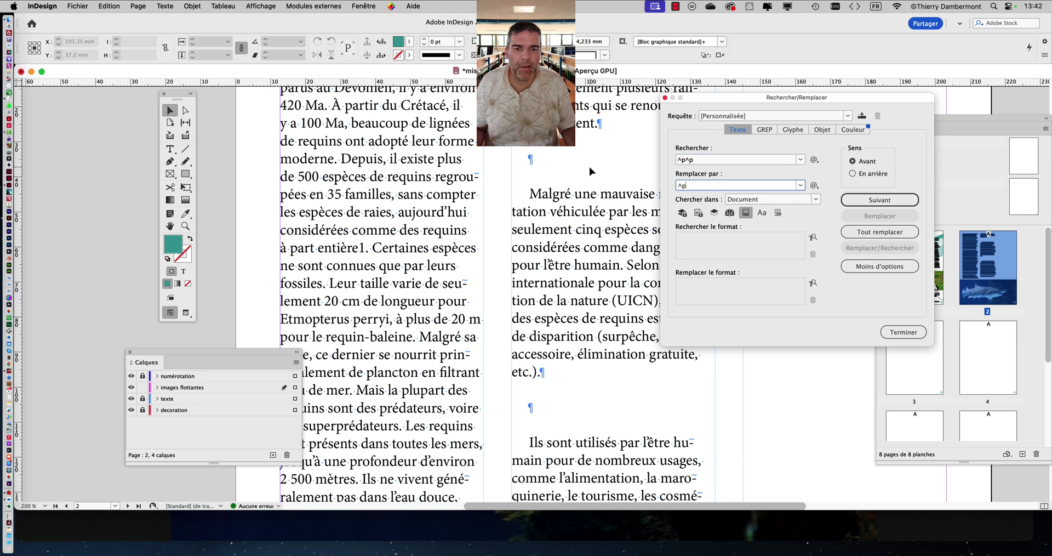
left_click(895, 332)
Try replacing all ^p^p with ^p again, including locked layers and objects in the search
left_click(170, 149)
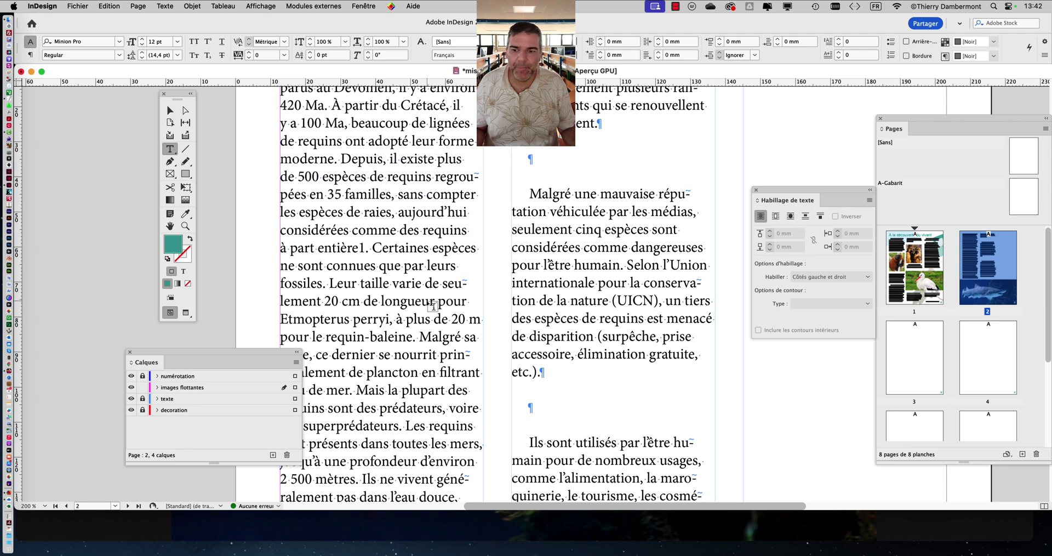
left_click(142, 399)
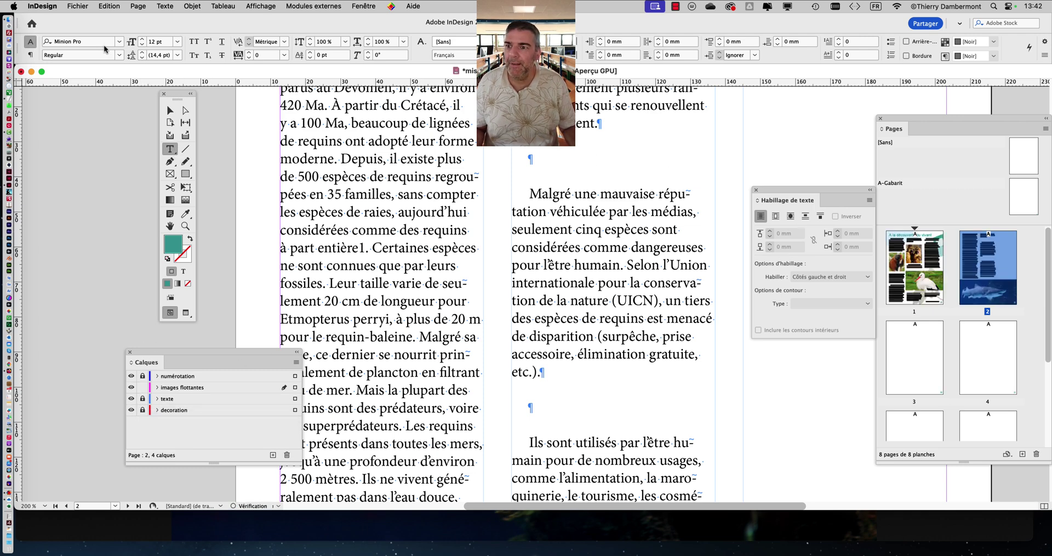
left_click(109, 6)
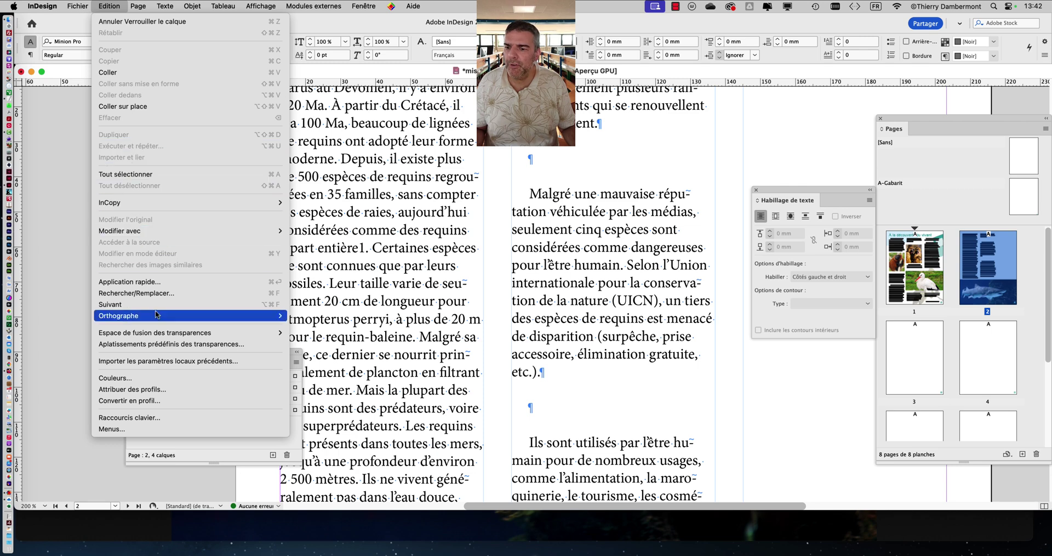
left_click(137, 293)
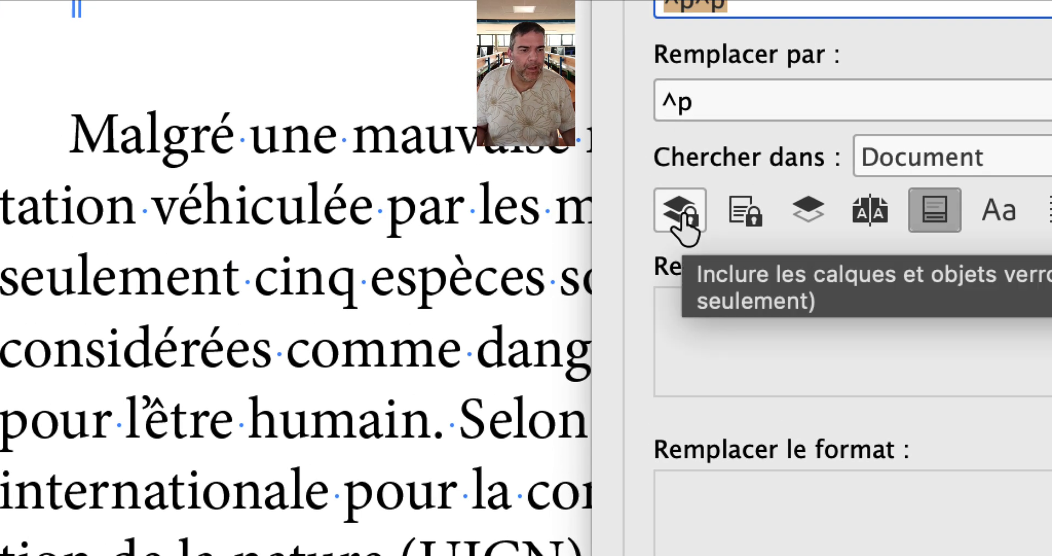
left_click(681, 219)
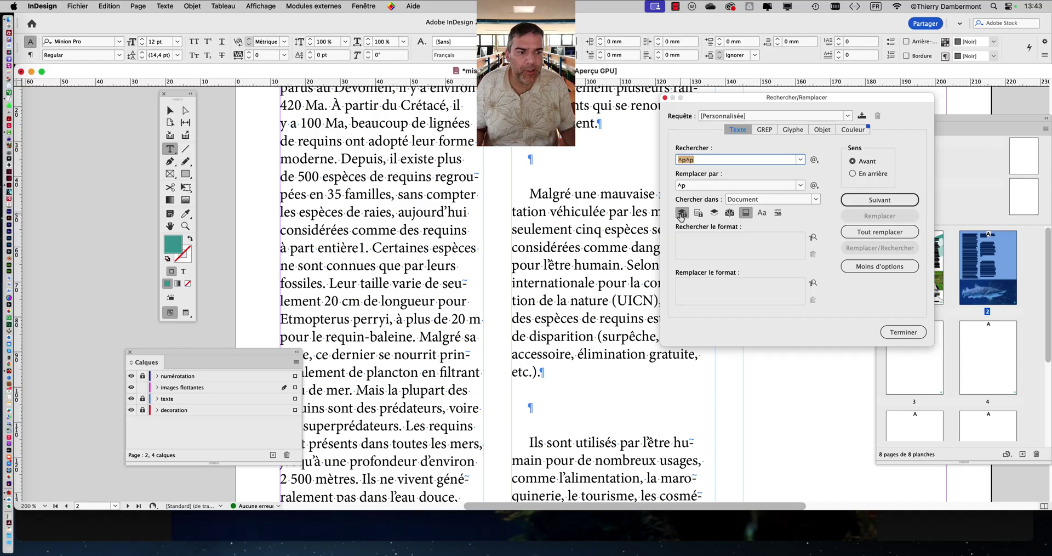
left_click(879, 232)
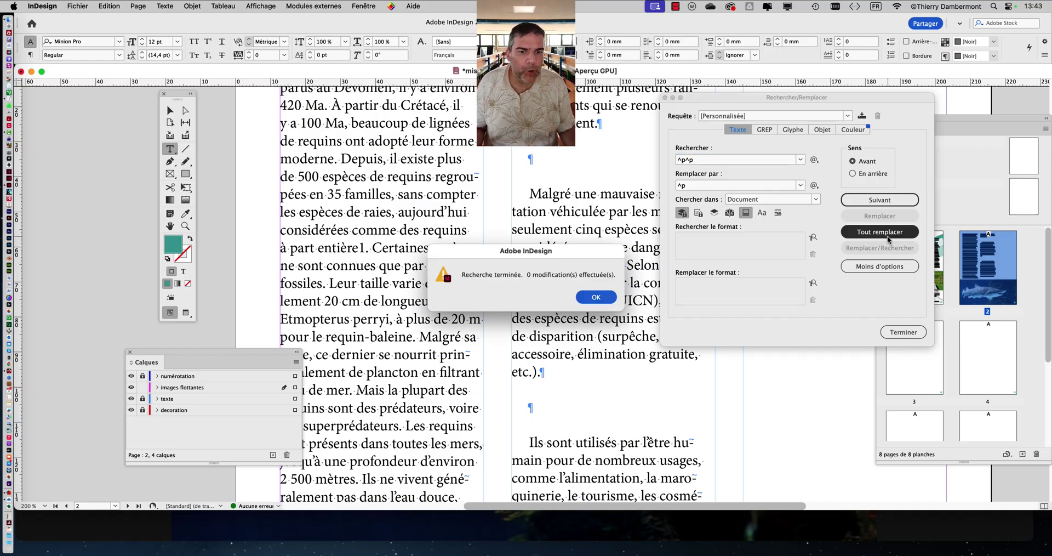
left_click(611, 301)
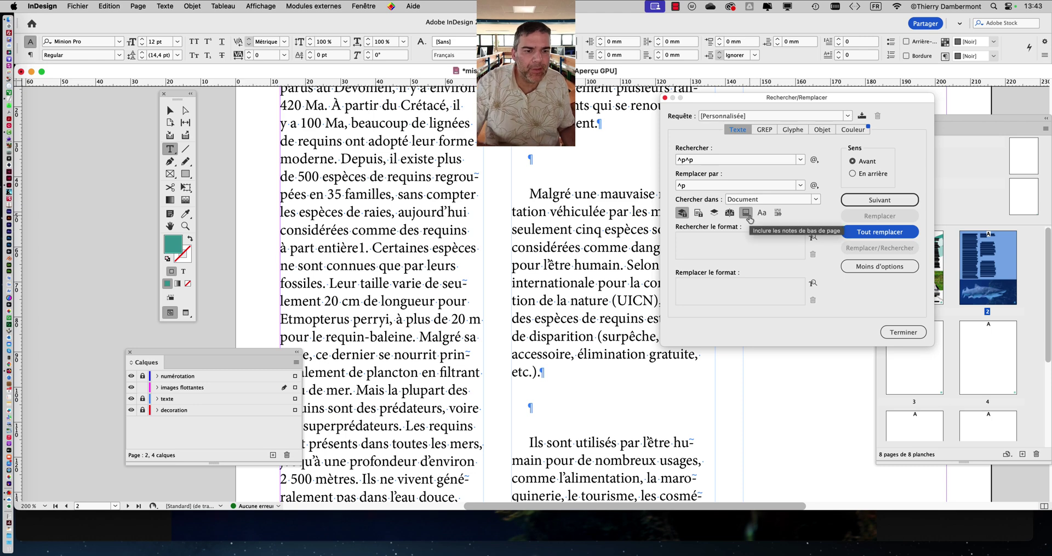
left_click(700, 188)
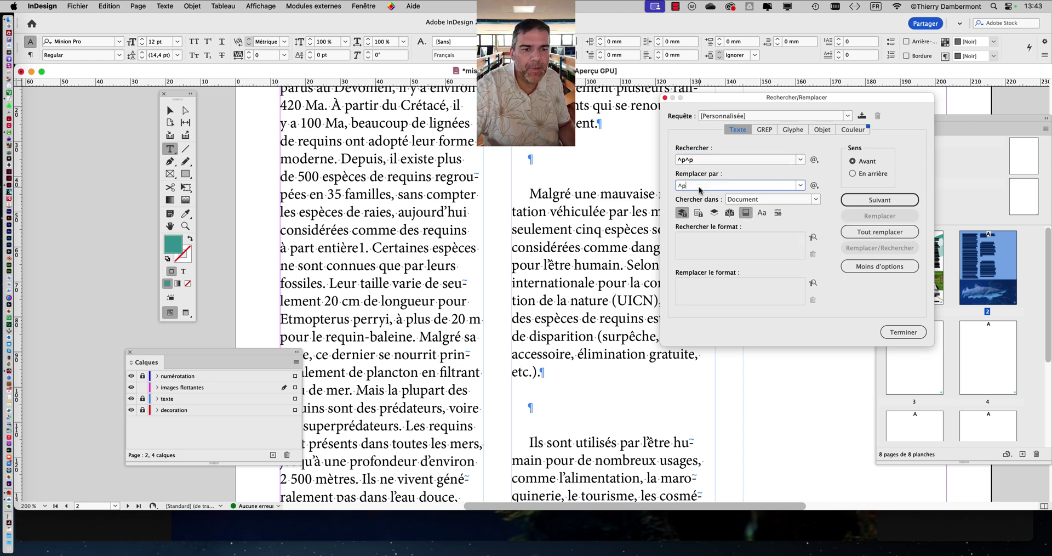
left_click(904, 332)
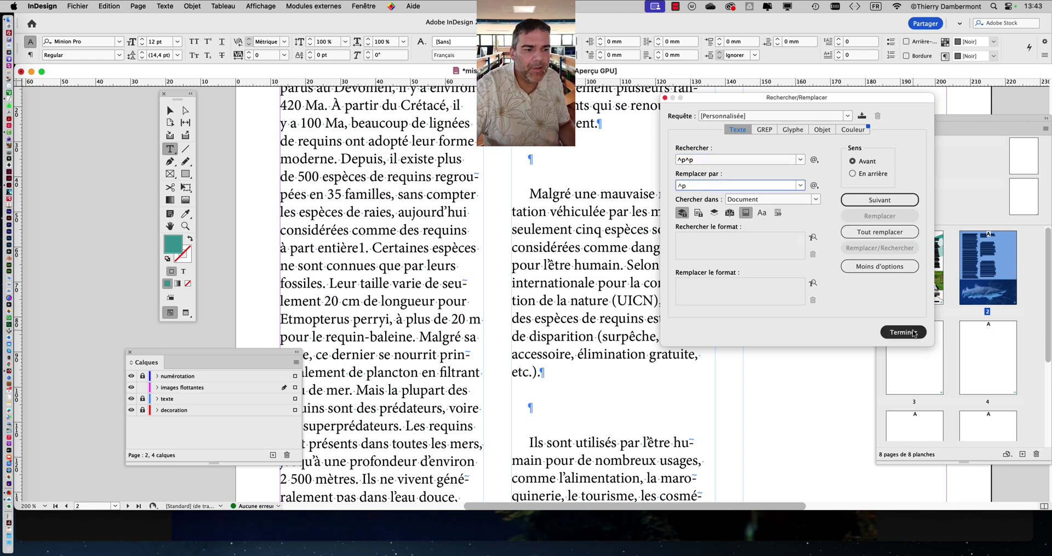
Unlock the texte layer and replace every ^p^p with ^p throughout the document
left_click(142, 400)
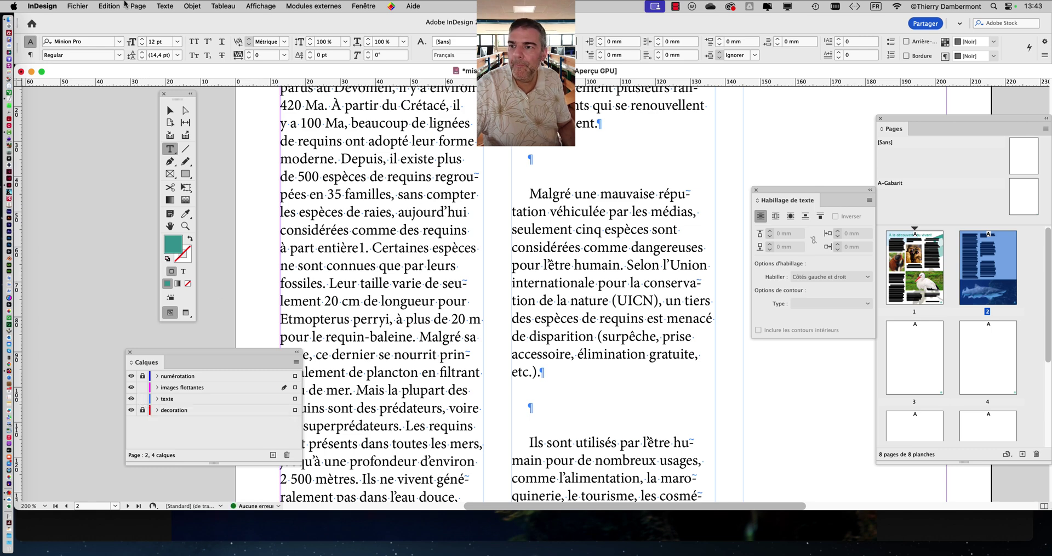
left_click(119, 5)
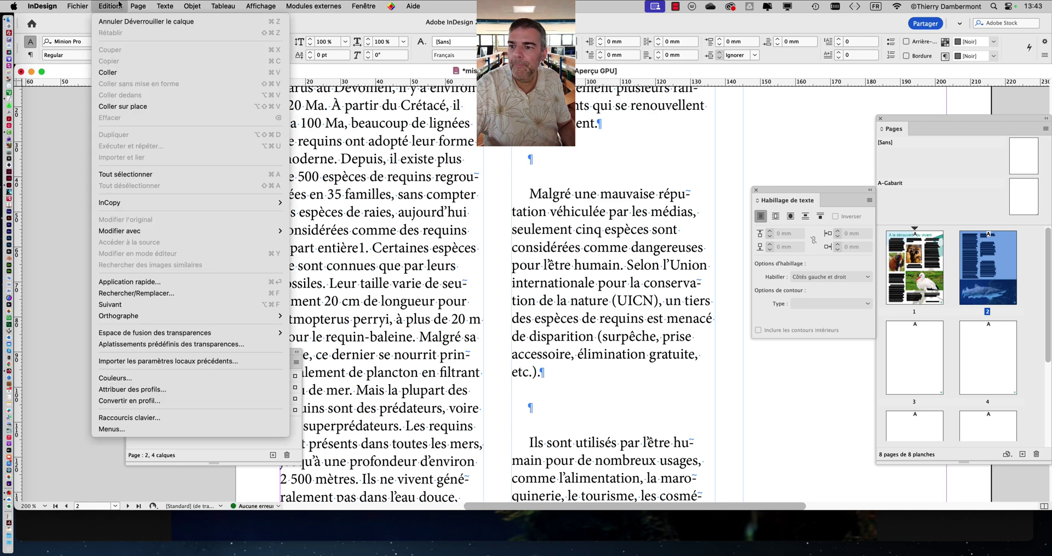
left_click(174, 293)
left_click(880, 232)
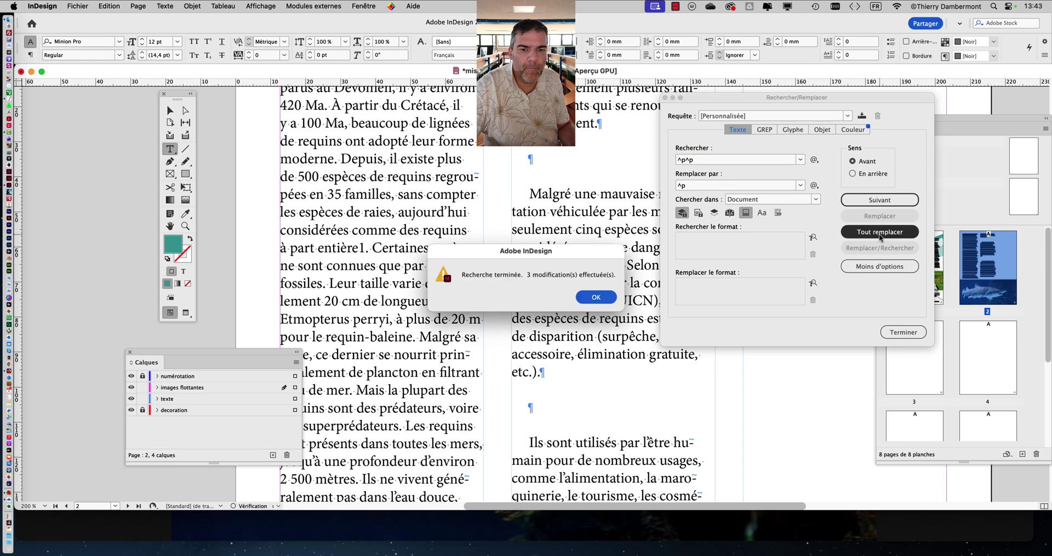
left_click(596, 298)
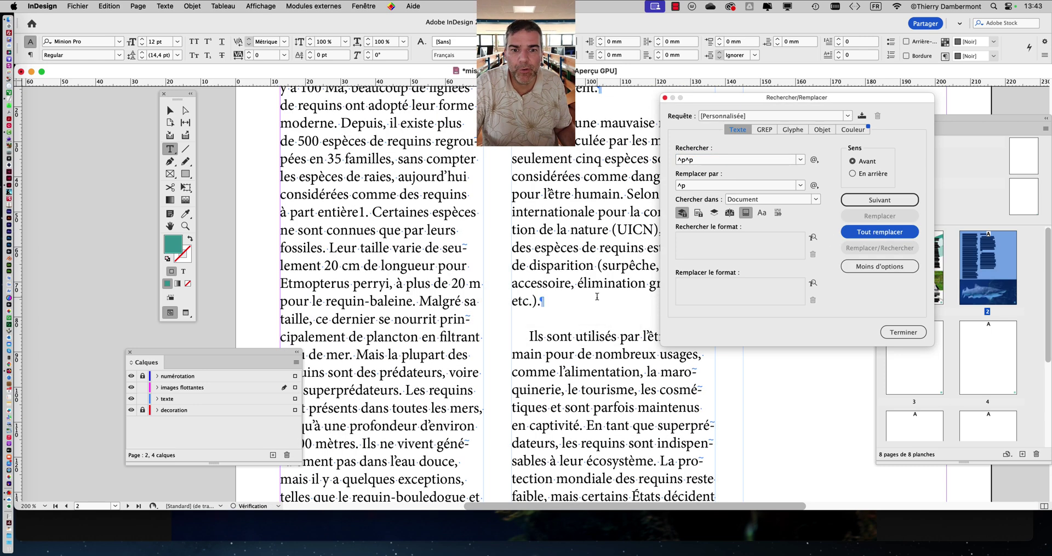
Close the find-and-replace dialog and examine the text flow and paragraph spacing on pages 2 and 1
left_click(903, 332)
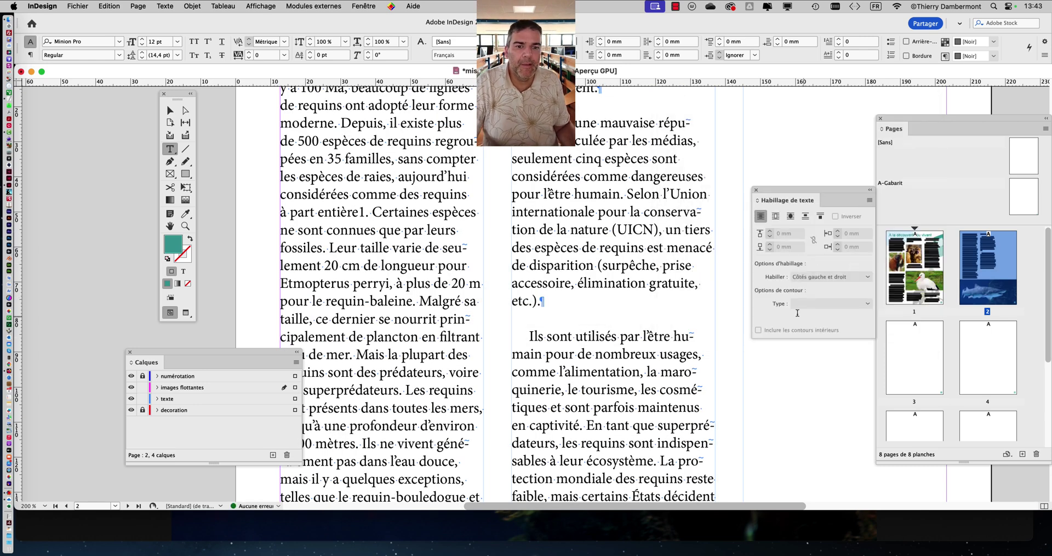
scroll(622, 294, "down", 2)
scroll(621, 294, "down", 8)
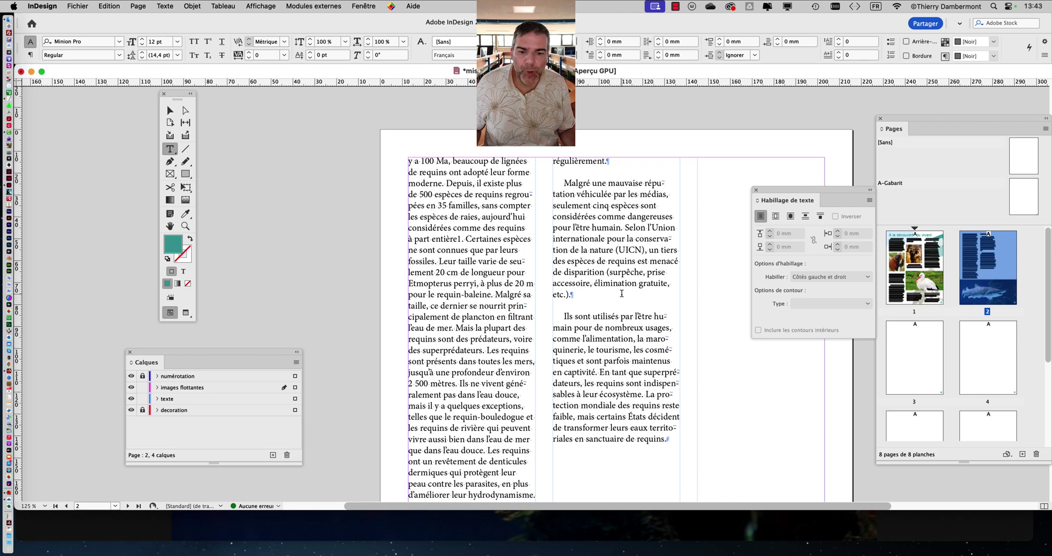
key("super+minus")
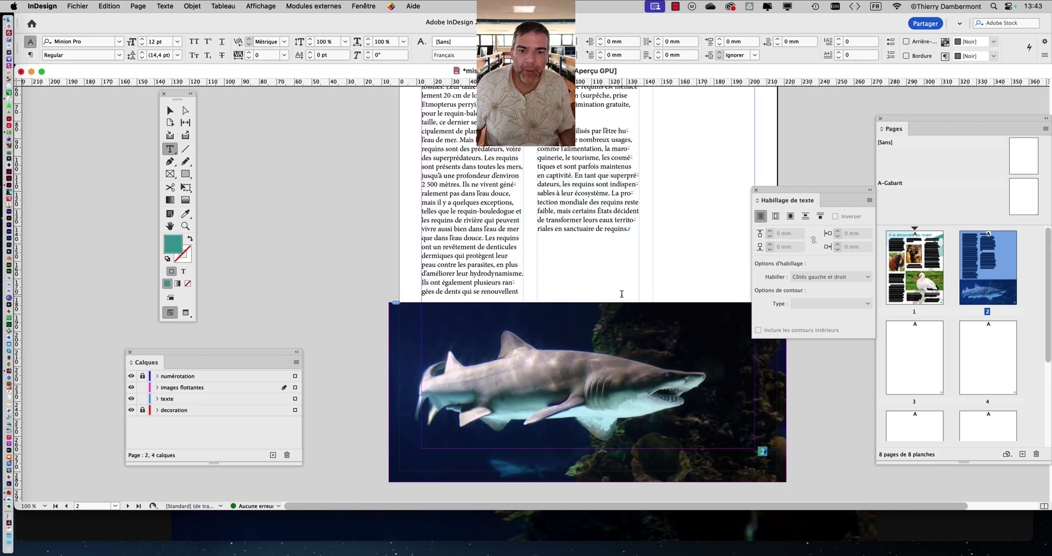
scroll(622, 292, "up", 4)
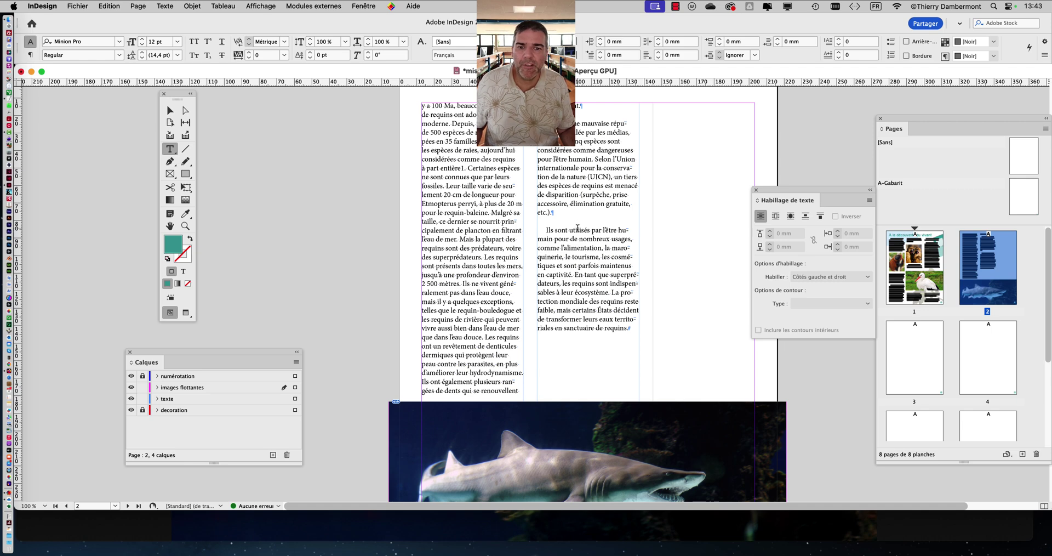
key("super+minus")
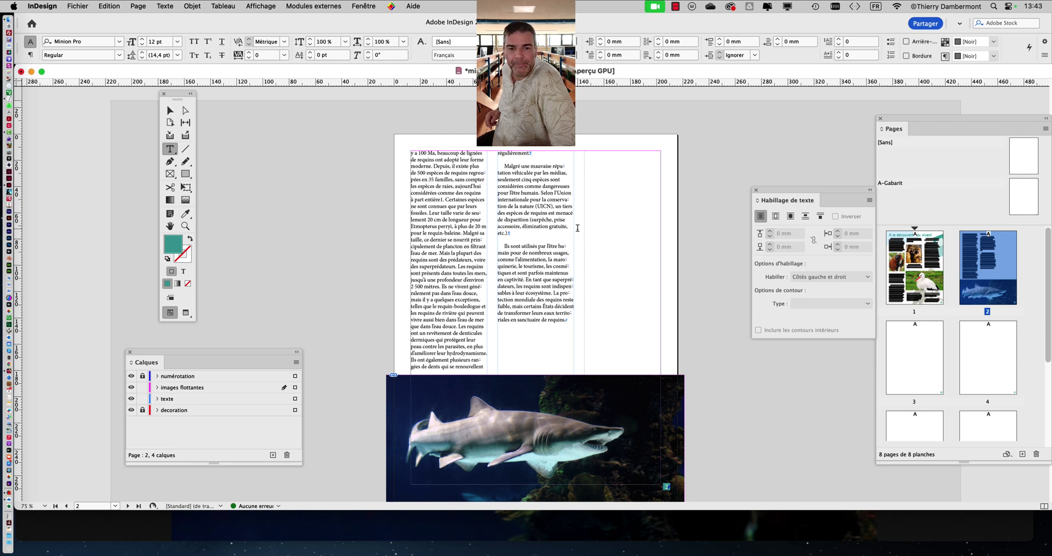
key("super+minus")
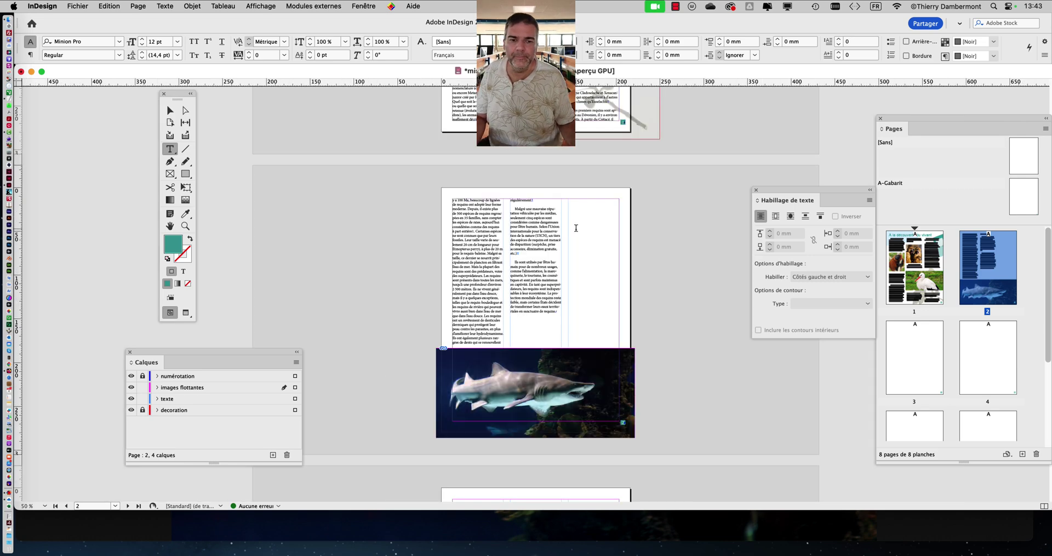
scroll(576, 228, "up", 6)
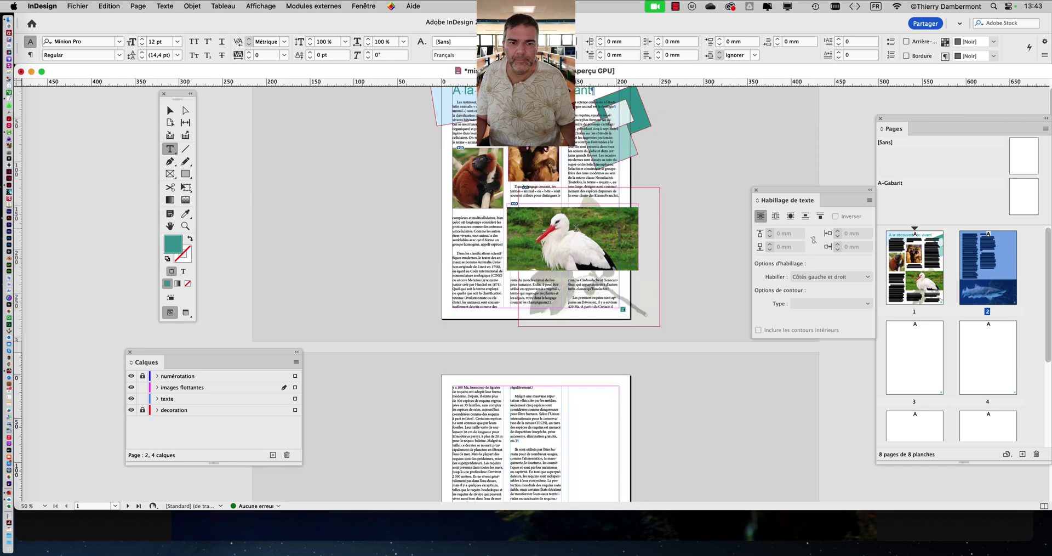